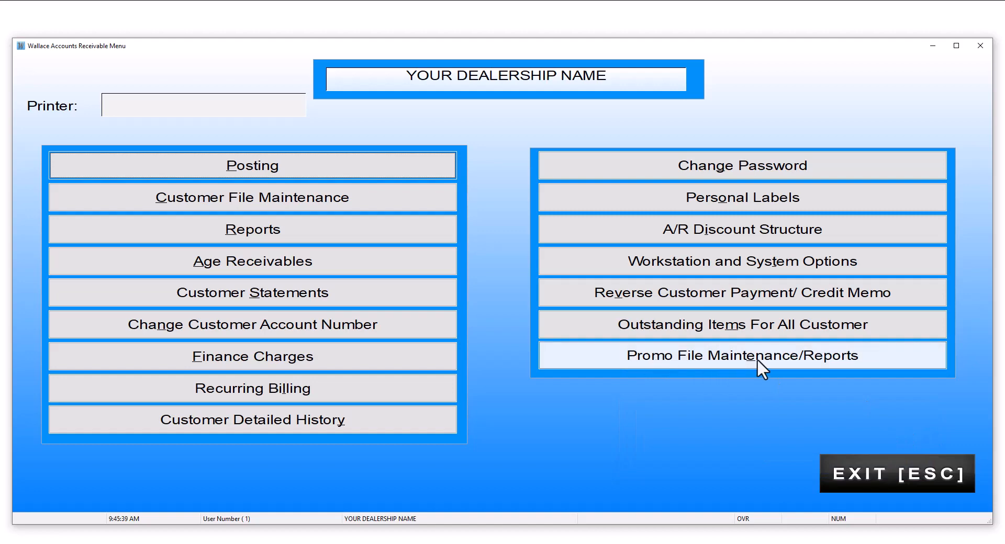
- Review the existing promo codes, expiration dates and discounts in Promo File Maintenance, and return to the Systems Menu
{"action": "left_click", "coordinate": [741, 357]}
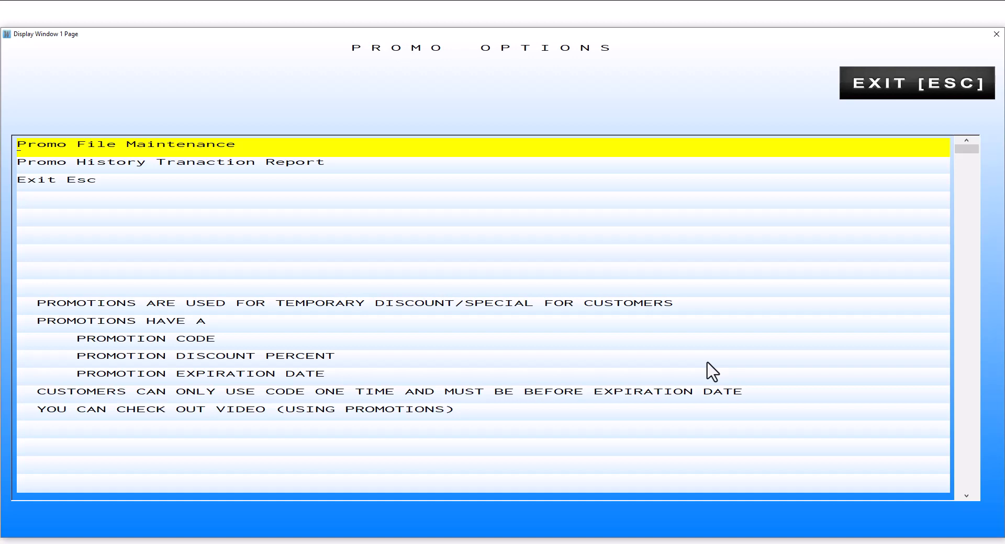
{"action": "left_click", "coordinate": [227, 148]}
{"action": "left_click", "coordinate": [746, 226]}
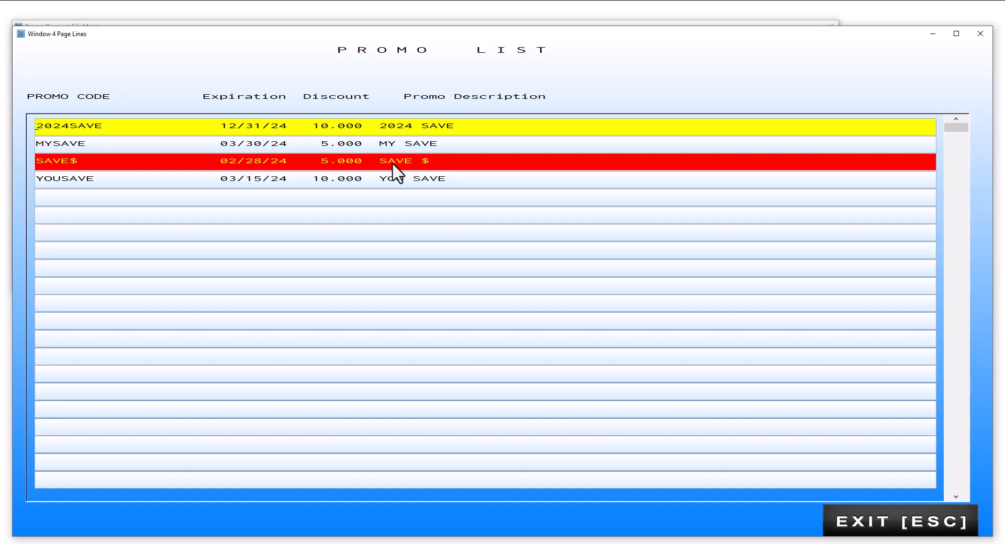
{"action": "key", "text": "Escape"}
{"action": "key", "text": "Escape"}
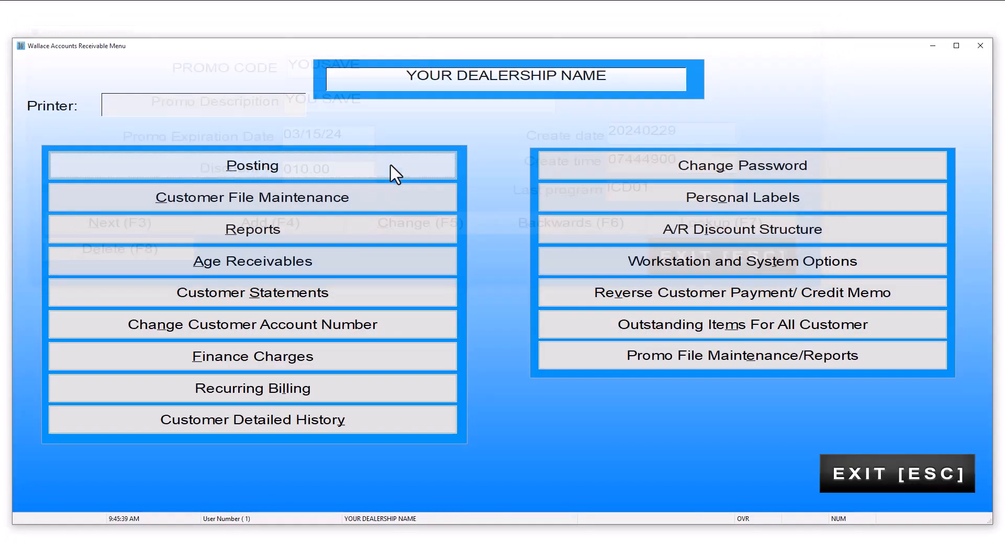
{"action": "key", "text": "Escape"}
- Sign in to Sales & Inventory Control and start a parts invoice for Yacht World Boats, looking the customer up by YA
{"action": "left_click", "coordinate": [284, 183]}
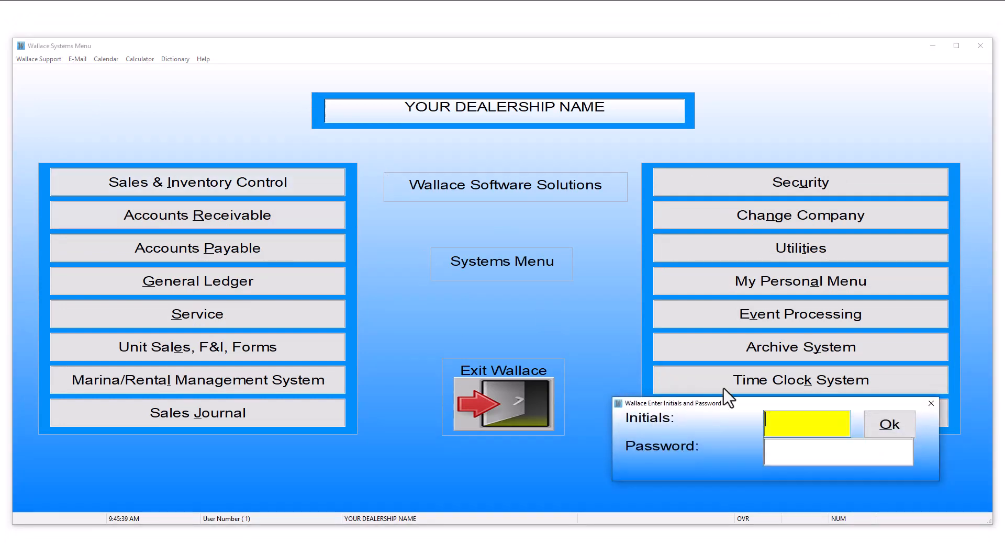
{"action": "left_click", "coordinate": [895, 430]}
{"action": "left_click", "coordinate": [313, 211]}
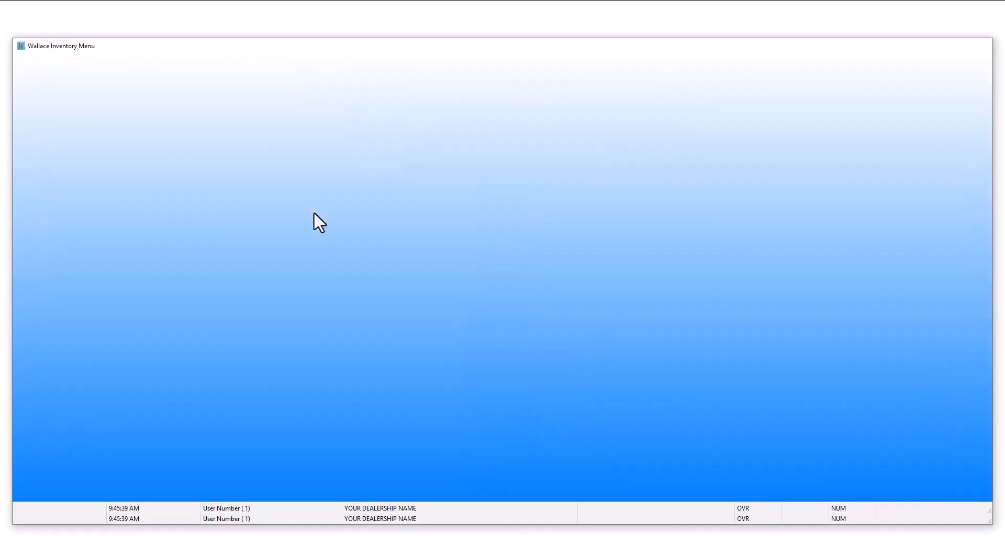
{"action": "left_click", "coordinate": [313, 233]}
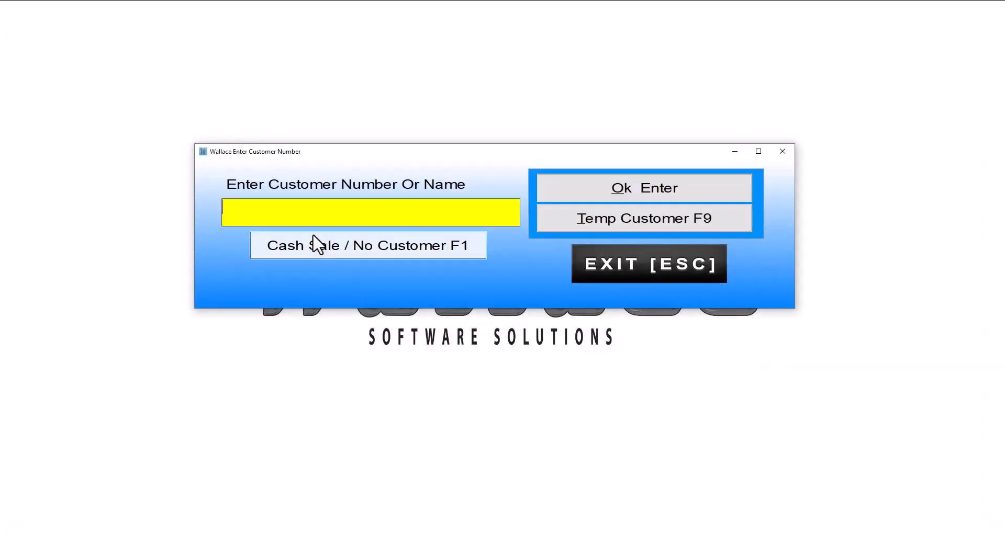
{"action": "type", "text": "YA"}
{"action": "key", "text": "Return"}
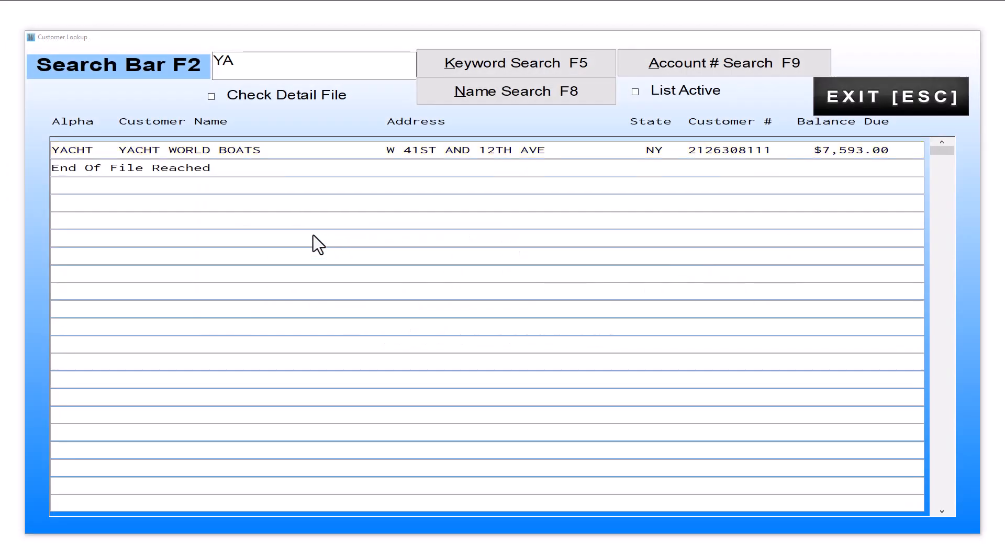
{"action": "key", "text": "Return"}
{"action": "key", "text": "Return"}
- Look up part 00377400, HUB- 5-BOLT BR, and add a quantity of 1 to the invoice
{"action": "key", "text": "Return"}
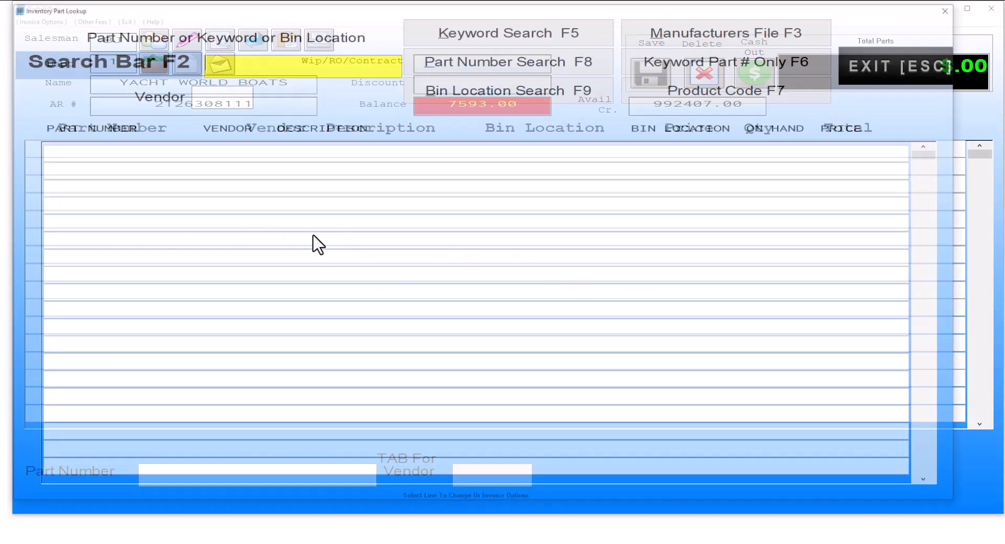
{"action": "key", "text": "Return"}
{"action": "key", "text": "Return"}
{"action": "key", "text": "Return"}
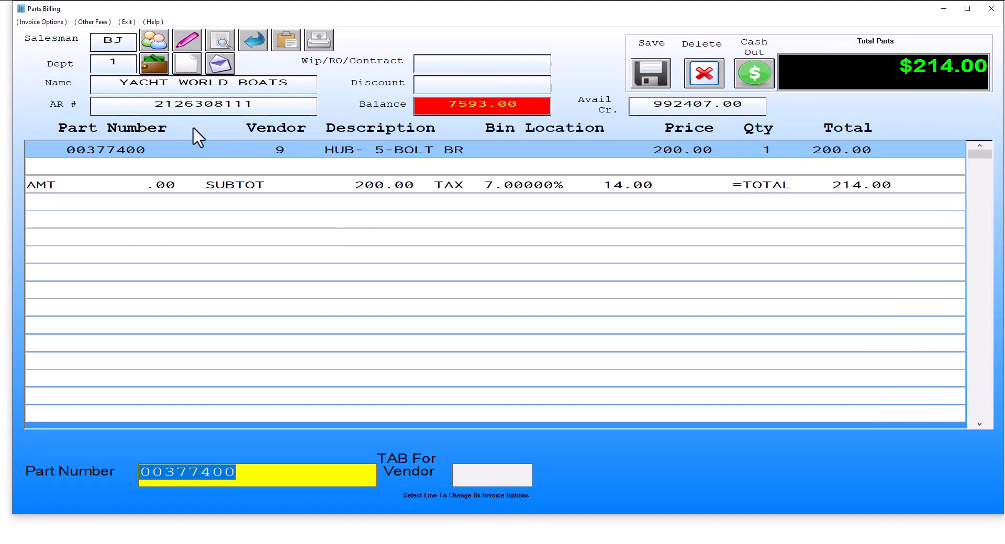
- Apply the promo code YOUSAVE to the invoice through the price manipulation options
{"action": "left_click", "coordinate": [42, 22]}
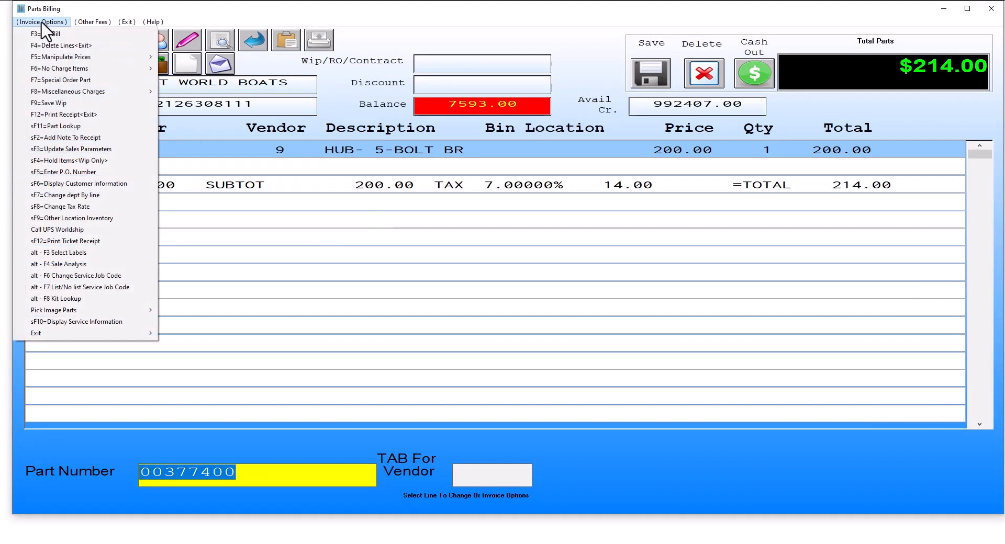
{"action": "mouse_move", "coordinate": [67, 58]}
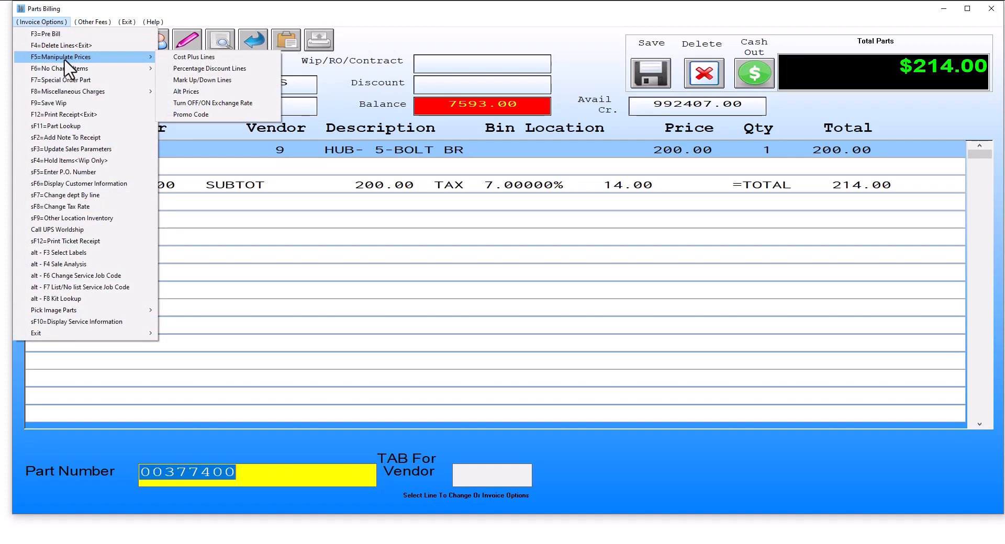
{"action": "left_click", "coordinate": [193, 115]}
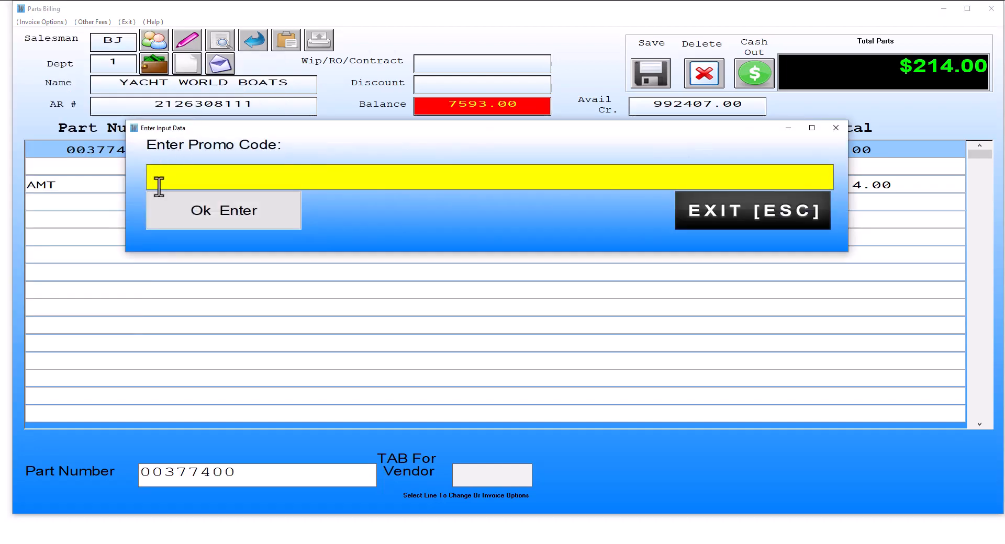
{"action": "right_click", "coordinate": [162, 179]}
{"action": "left_click", "coordinate": [192, 223]}
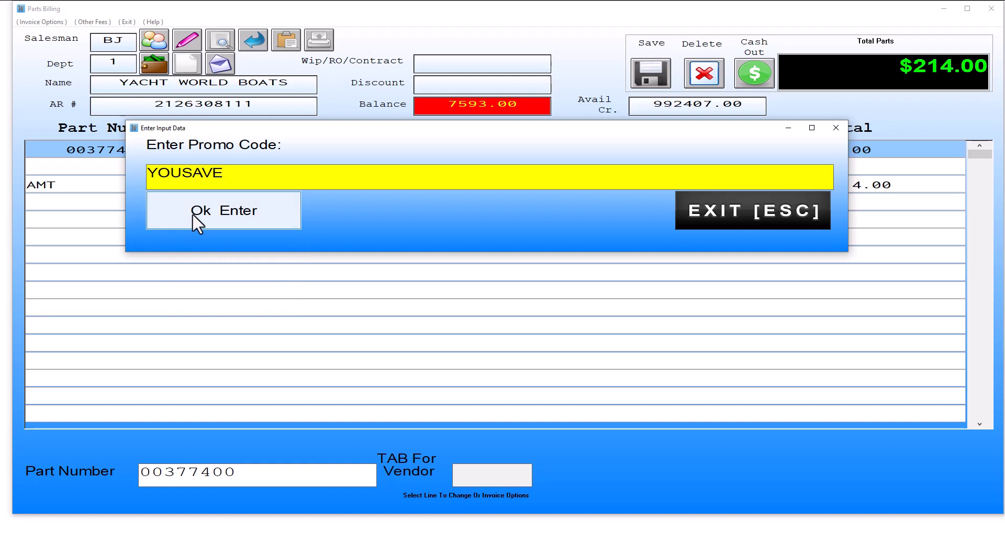
{"action": "left_click", "coordinate": [193, 214]}
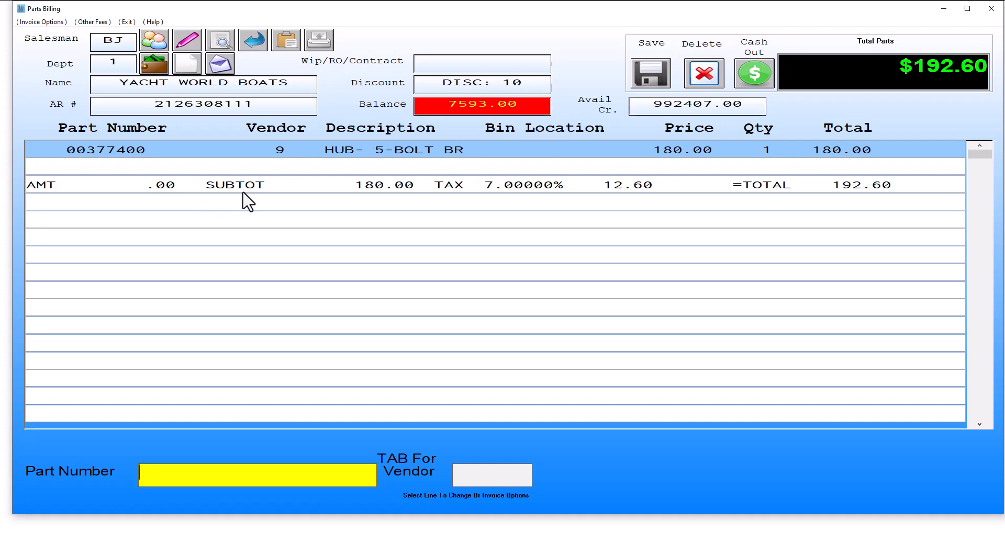
- Add three BR8ES spark plug lines to the invoice using part number P1, each with a quantity of 1
{"action": "type", "text": "P1"}
{"action": "key", "text": "Return"}
{"action": "key", "text": "Return"}
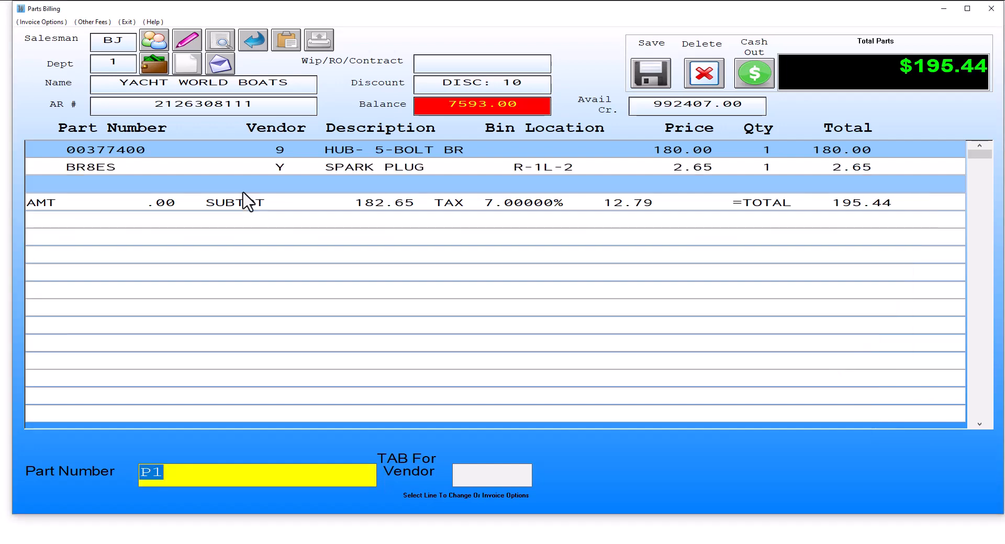
{"action": "key", "text": "Return"}
{"action": "key", "text": "Return"}
{"action": "key", "text": "Return"}
{"action": "key", "text": "Return"}
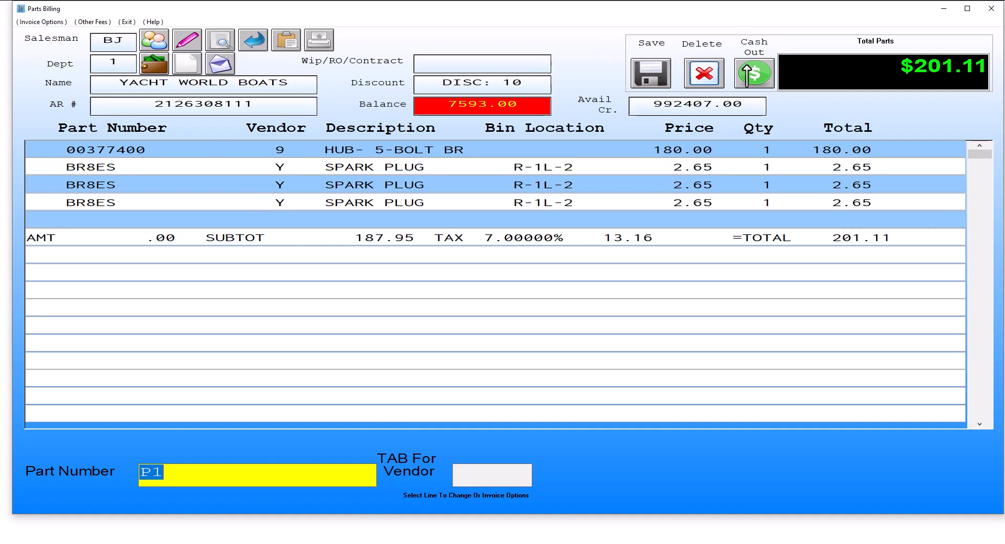
- Cash out the invoice by credit card with the 3.5% surcharge and customer account information, saving the new card in the customer's file
{"action": "left_click", "coordinate": [754, 73]}
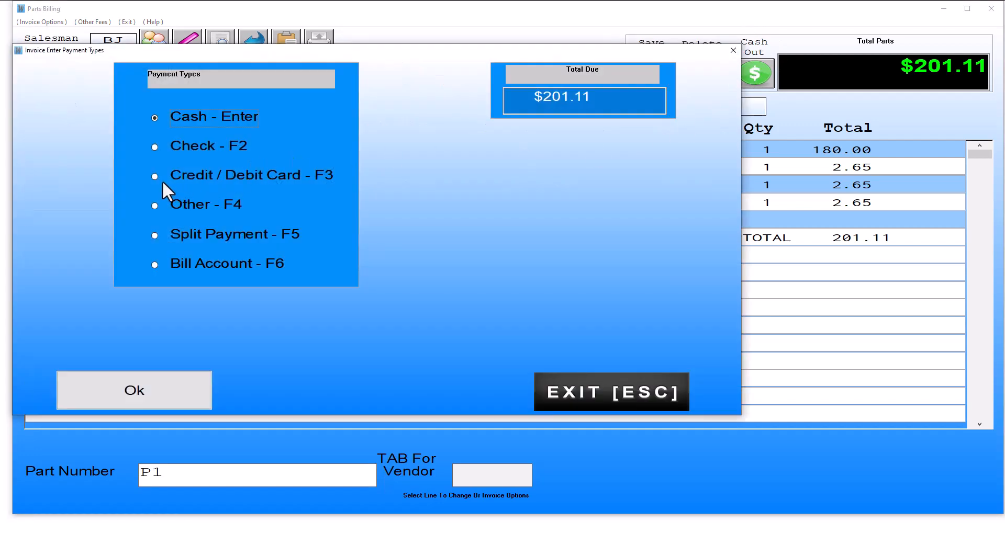
{"action": "left_click", "coordinate": [161, 176]}
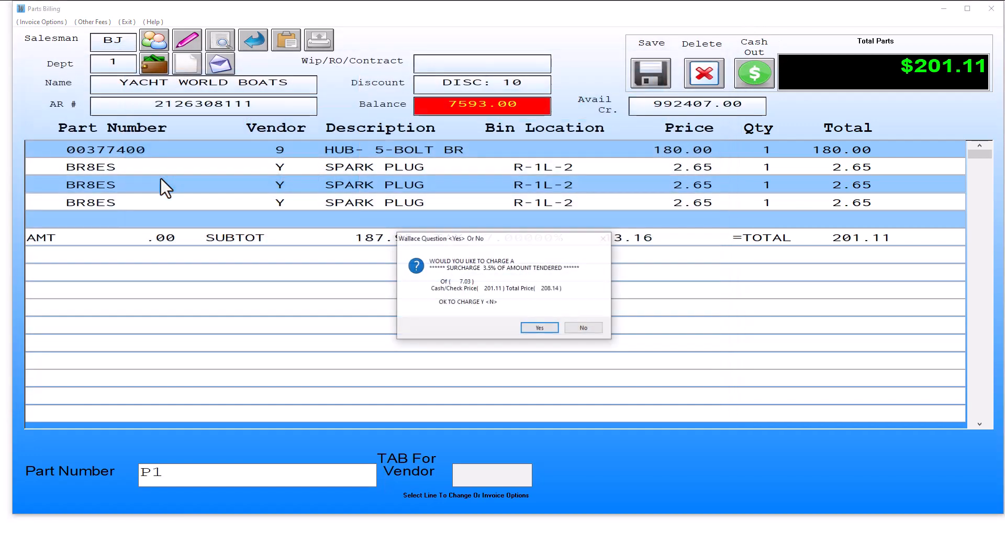
{"action": "left_click", "coordinate": [539, 328]}
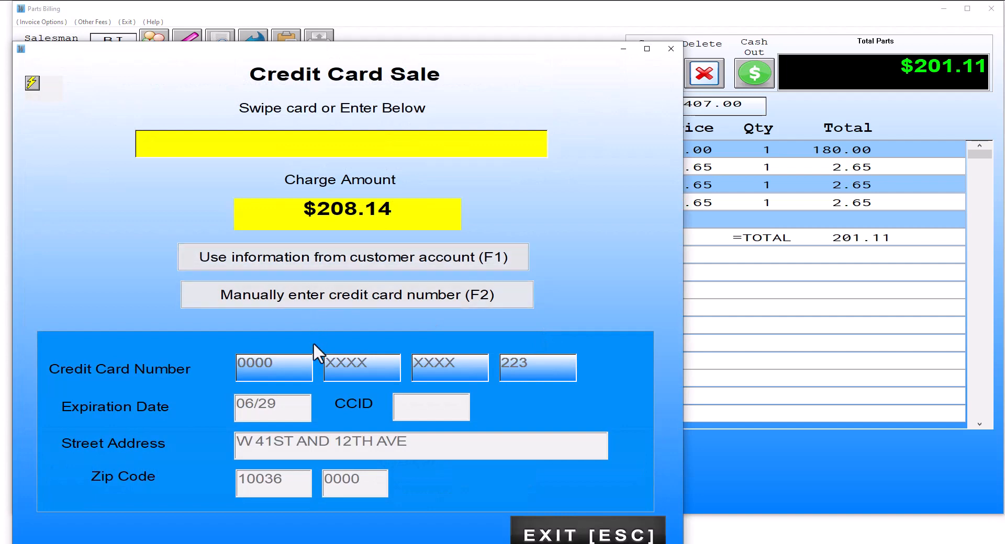
{"action": "left_click", "coordinate": [346, 264]}
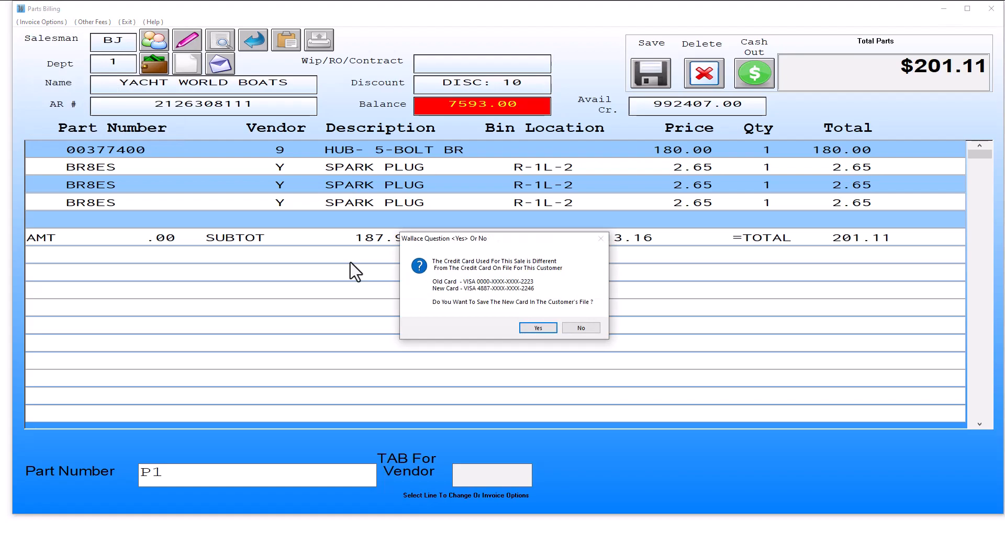
{"action": "key", "text": "Return"}
{"action": "key", "text": "Return"}
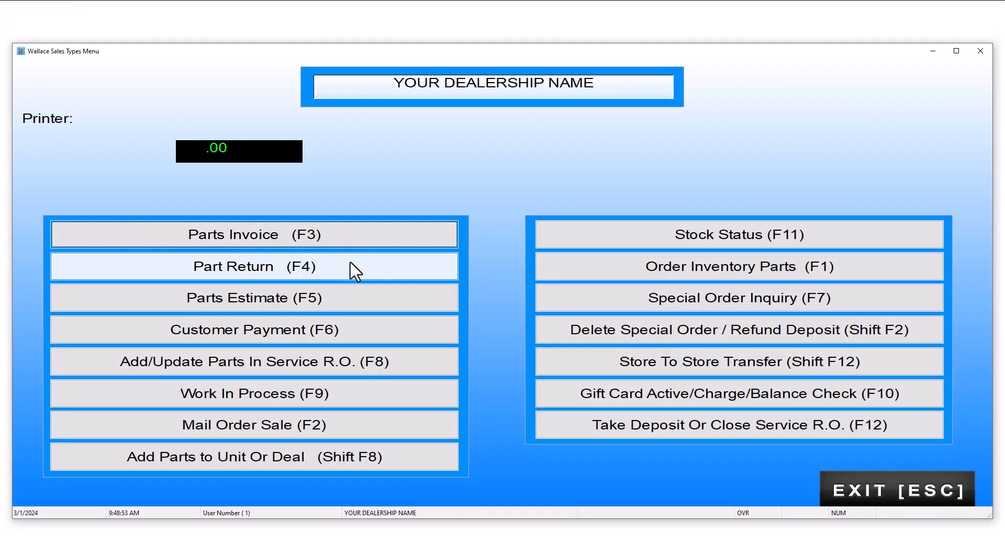
- Start another parts invoice for Yacht World Boats and add one HUB- 5-BOLT BR, part 00377400
{"action": "left_click", "coordinate": [274, 234]}
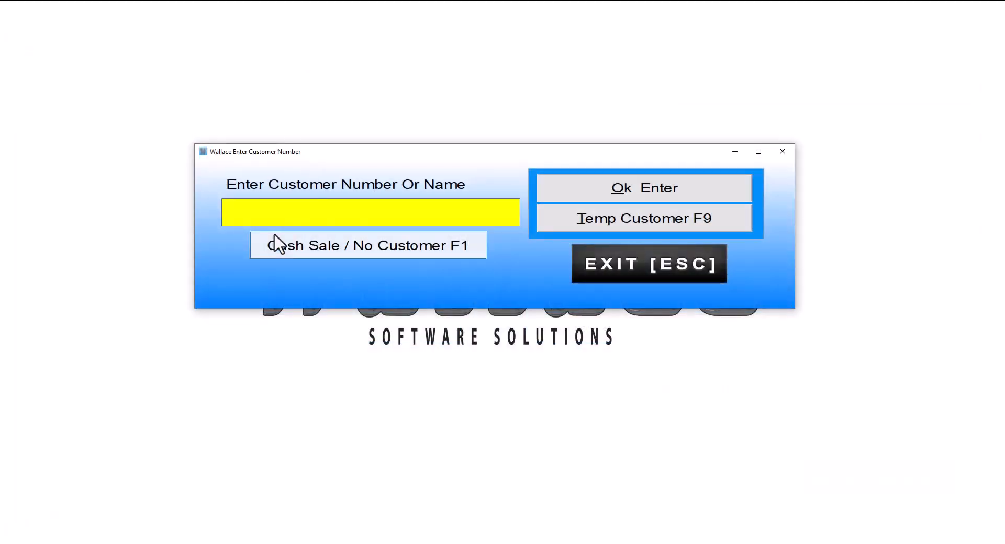
{"action": "type", "text": "YA"}
{"action": "key", "text": "Return"}
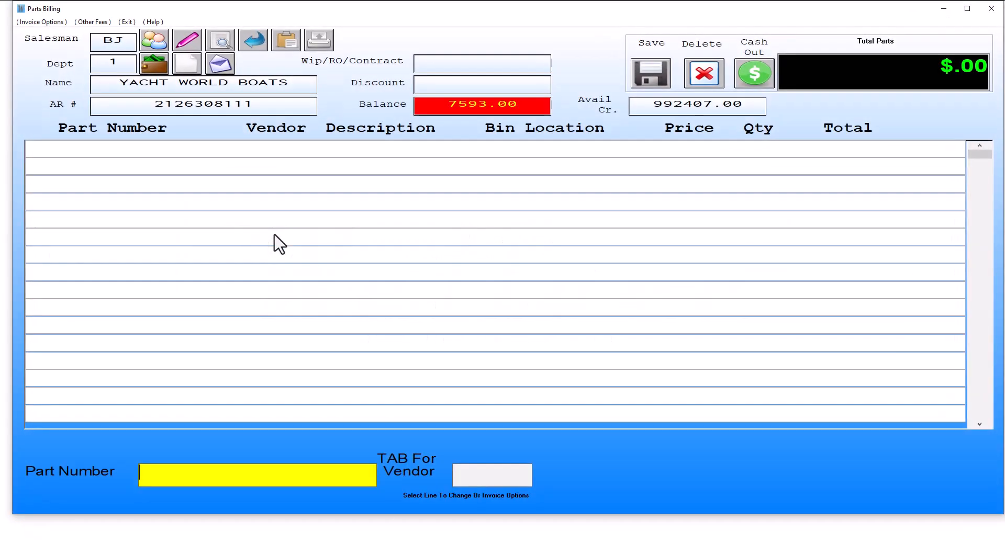
{"action": "key", "text": "Return"}
{"action": "key", "text": "Return"}
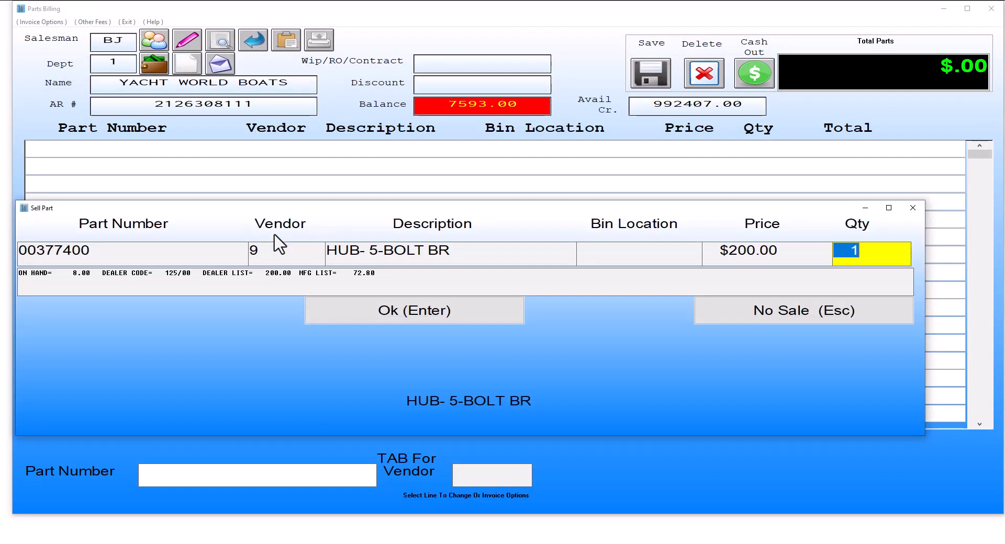
{"action": "key", "text": "Return"}
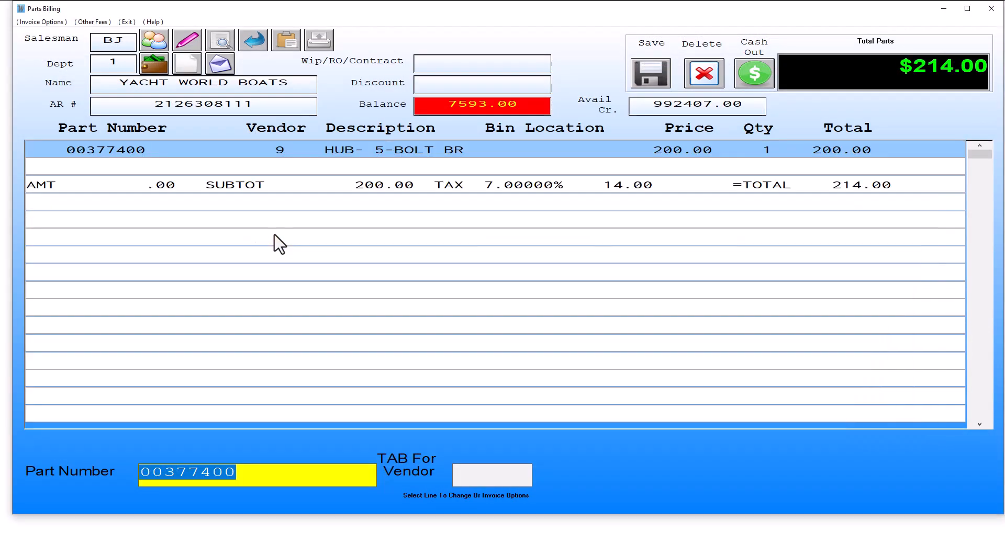
- Try to apply the promo code YOUSAVE to the HUB- 5-BOLT BR line of this invoice
{"action": "left_click", "coordinate": [443, 150]}
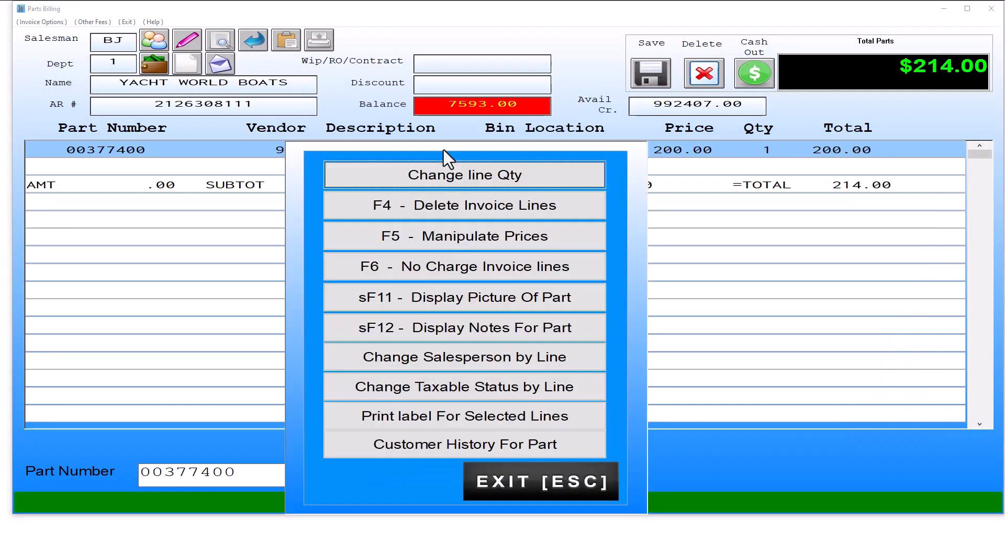
{"action": "left_click", "coordinate": [445, 237]}
{"action": "left_click", "coordinate": [181, 231]}
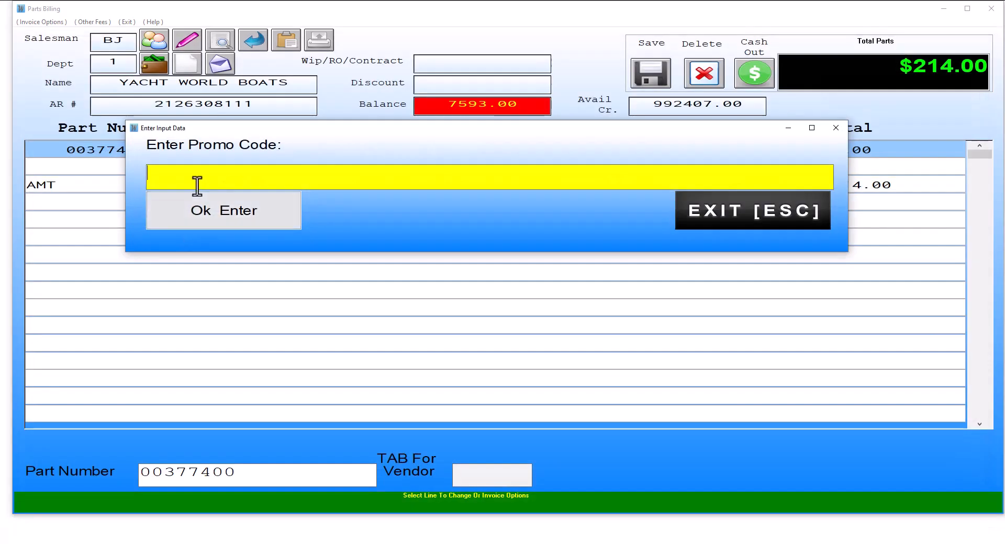
{"action": "right_click", "coordinate": [173, 181]}
{"action": "left_click", "coordinate": [202, 225]}
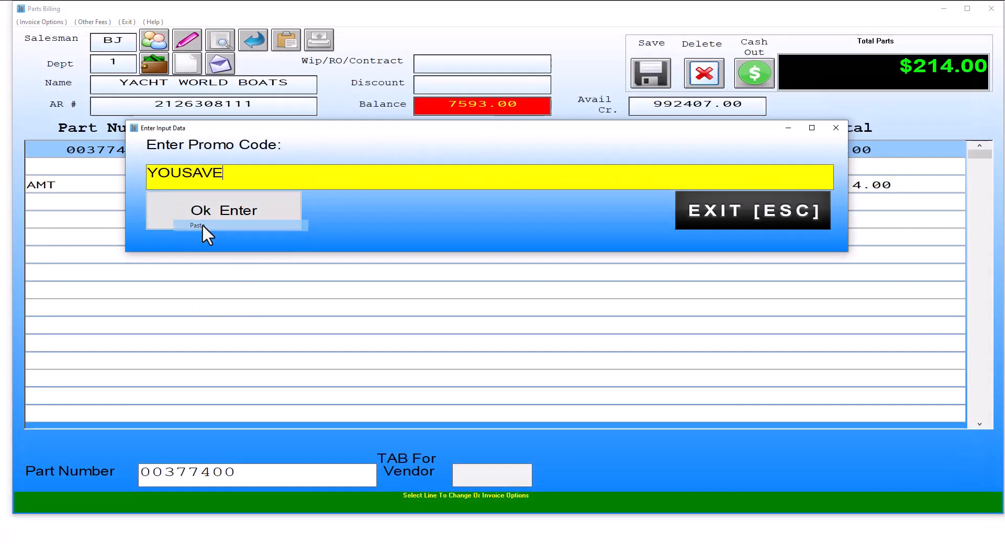
{"action": "left_click", "coordinate": [221, 209]}
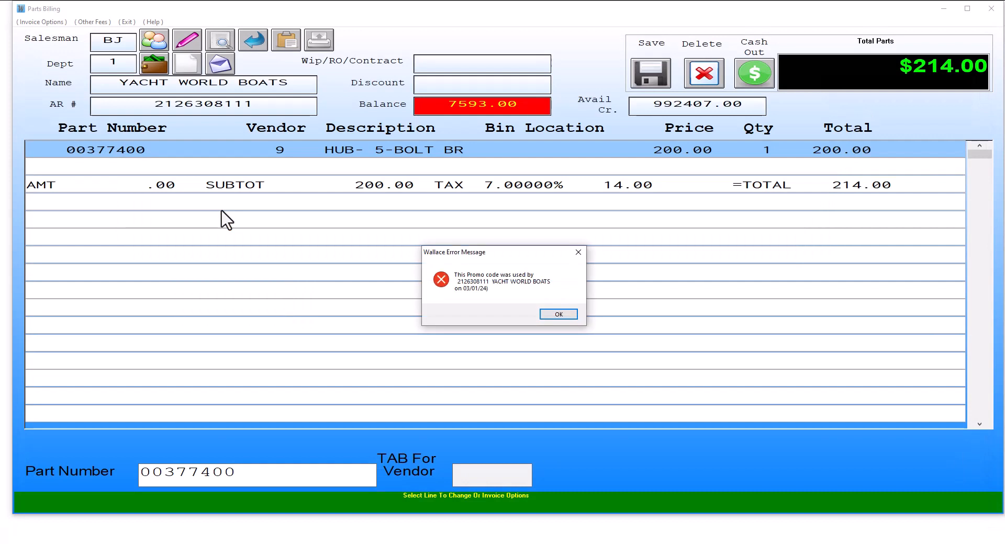
{"action": "left_click", "coordinate": [557, 314]}
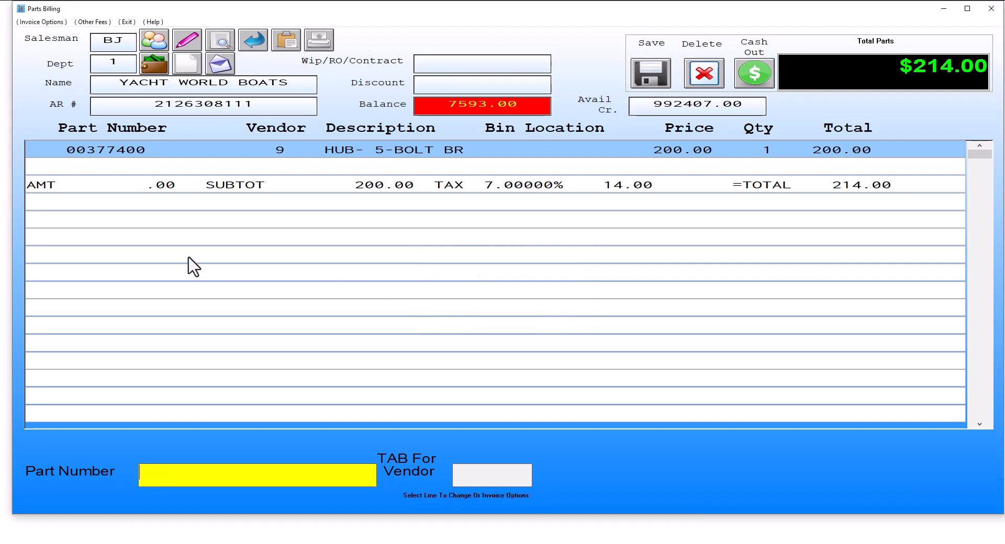
- Cash out the invoice as a cash payment and exit without reprinting the receipt
{"action": "left_click", "coordinate": [749, 76]}
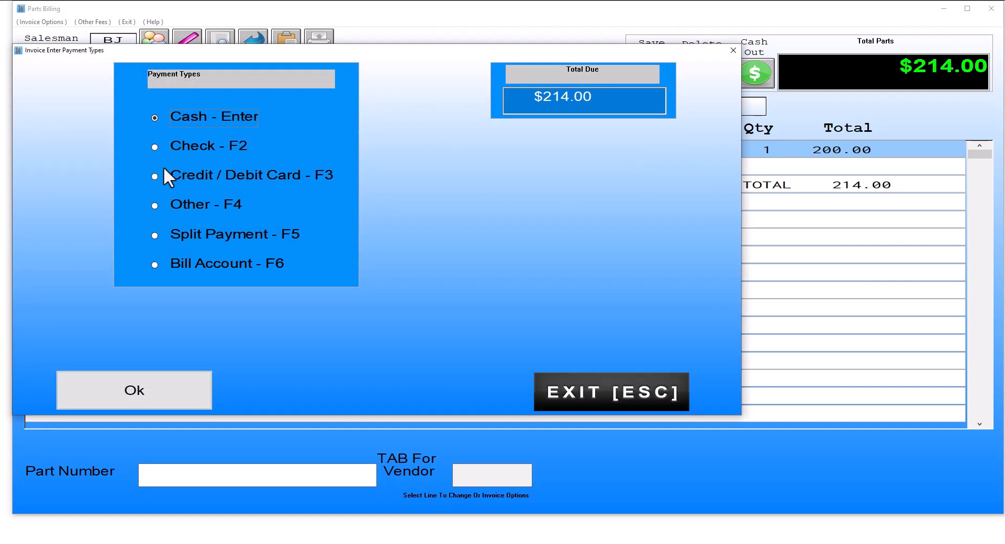
{"action": "left_click", "coordinate": [163, 395]}
{"action": "left_click", "coordinate": [323, 356]}
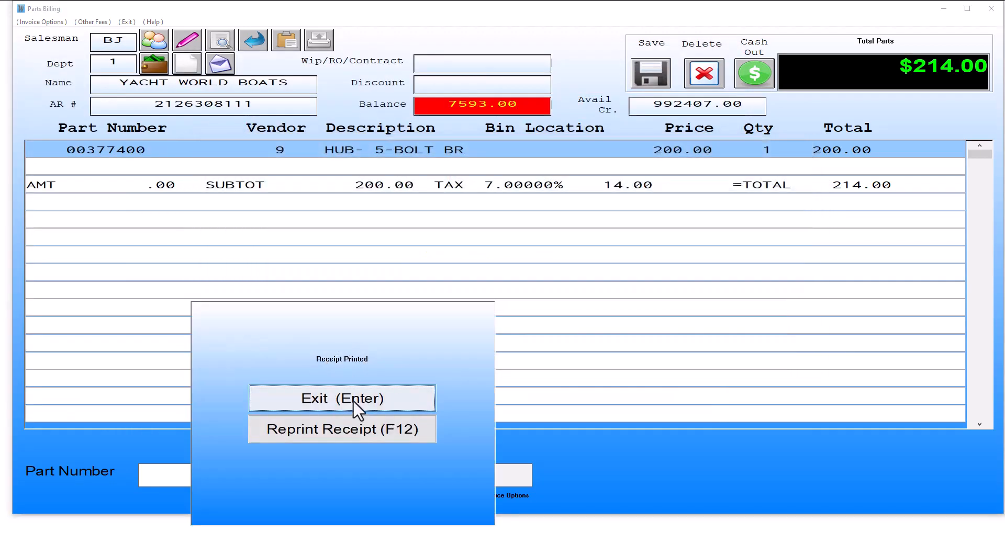
{"action": "left_click", "coordinate": [359, 407]}
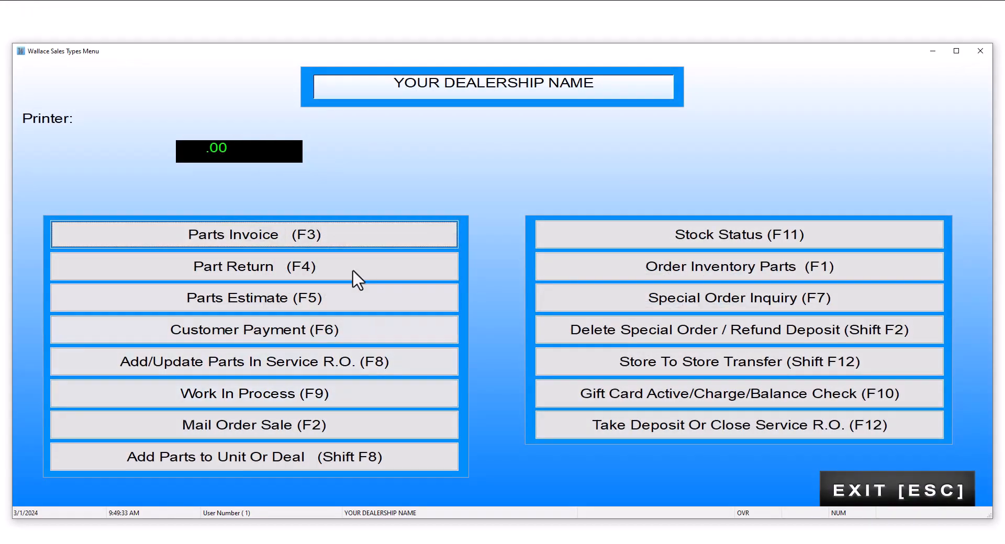
- Start a cash sale parts invoice with no customer and add one HUB- 5-BOLT BR, part 00377400
{"action": "left_click", "coordinate": [363, 238]}
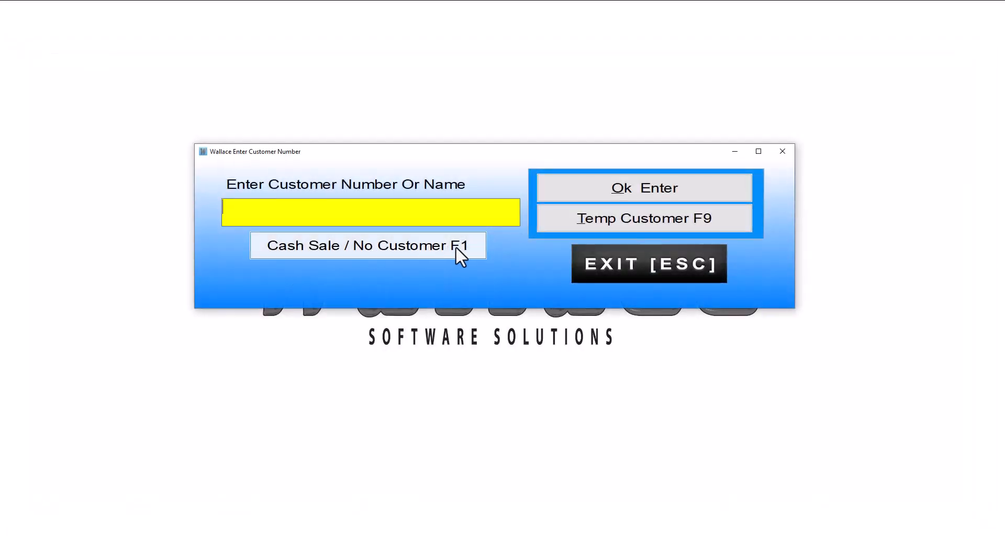
{"action": "left_click", "coordinate": [386, 247]}
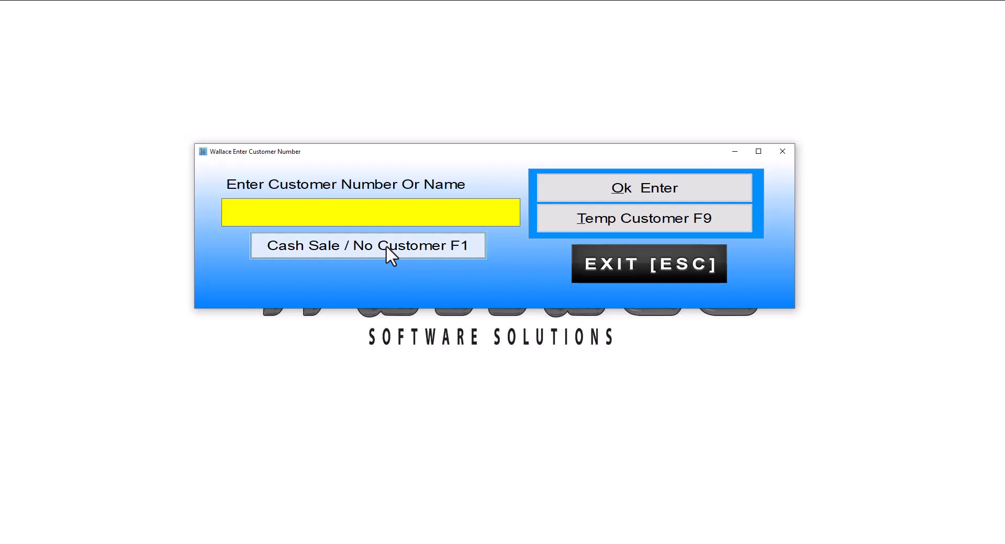
{"action": "left_click", "coordinate": [587, 253]}
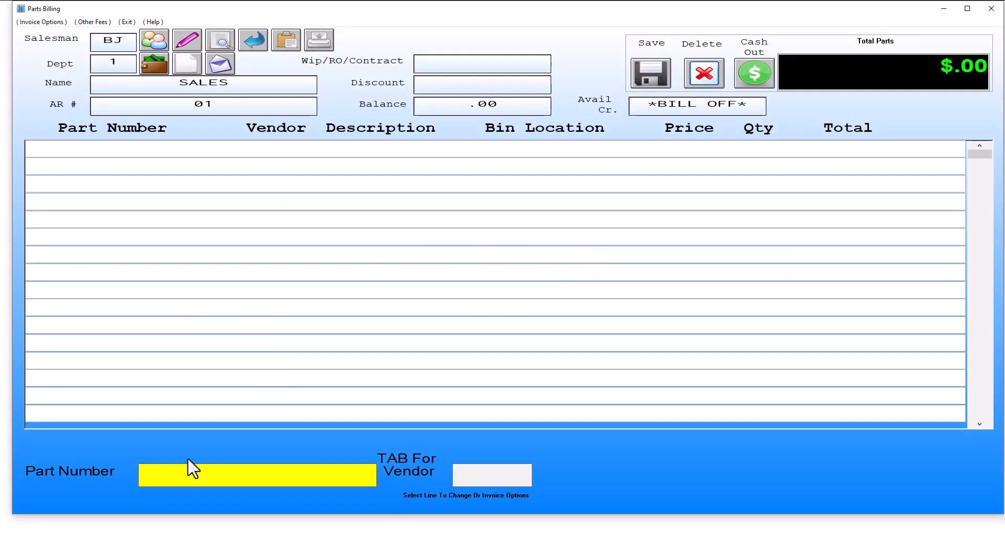
{"action": "key", "text": "Return"}
{"action": "key", "text": "Return"}
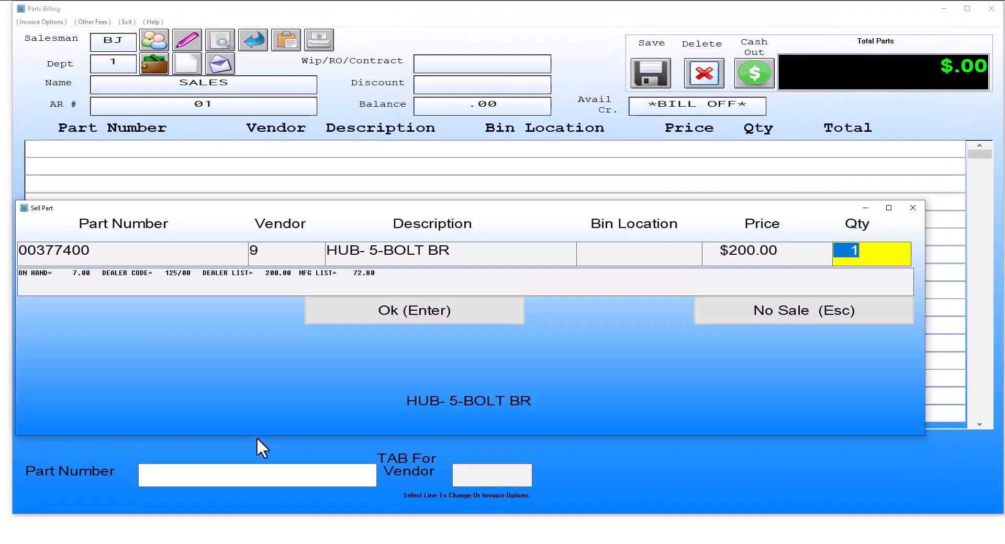
{"action": "key", "text": "Return"}
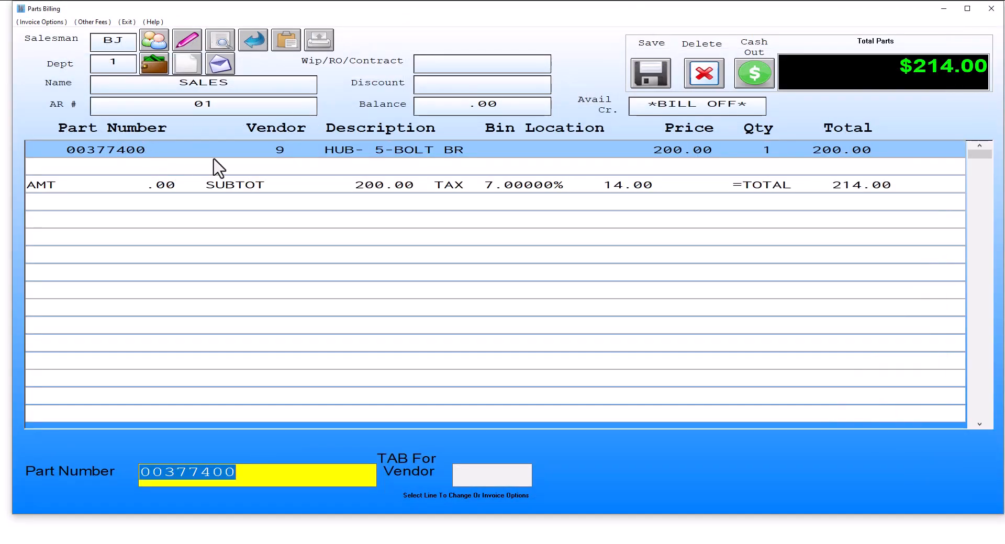
- Try to apply a promo code discount to the HUB- 5-BOLT BR line of the sale without a customer
{"action": "left_click", "coordinate": [384, 153]}
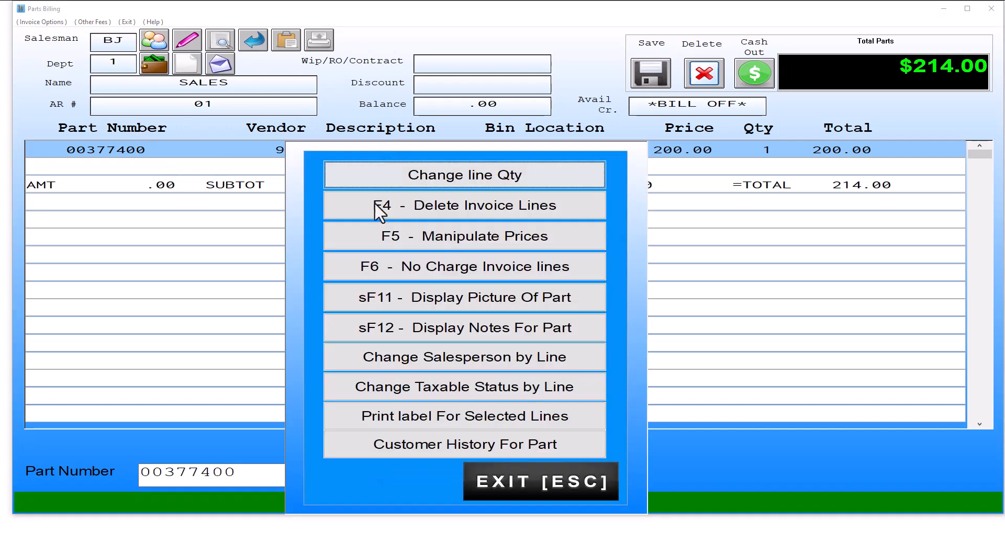
{"action": "left_click", "coordinate": [421, 242]}
{"action": "left_click", "coordinate": [168, 233]}
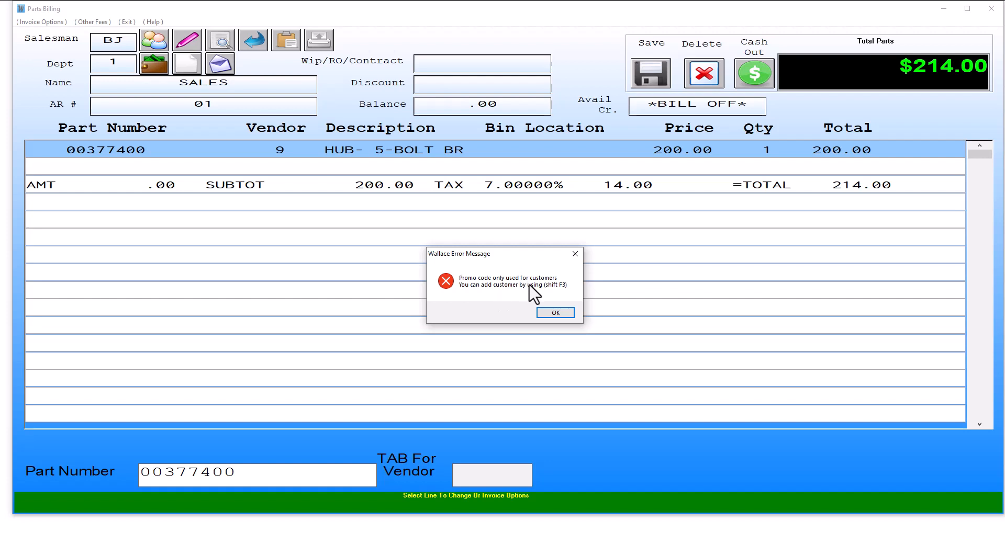
{"action": "left_click", "coordinate": [556, 313]}
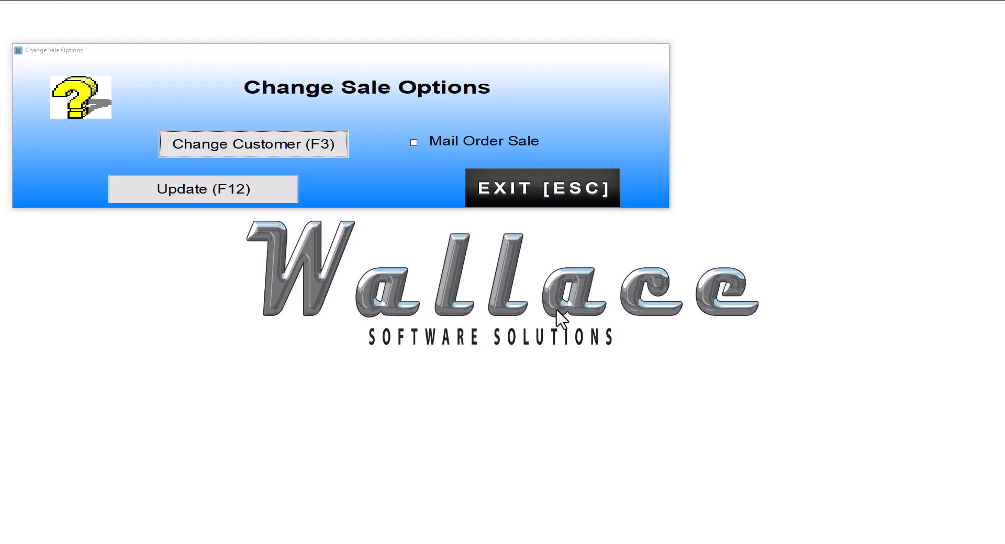
- Change the sale's customer by entering an unused customer number and opening a blank record for it
{"action": "key", "text": "F3"}
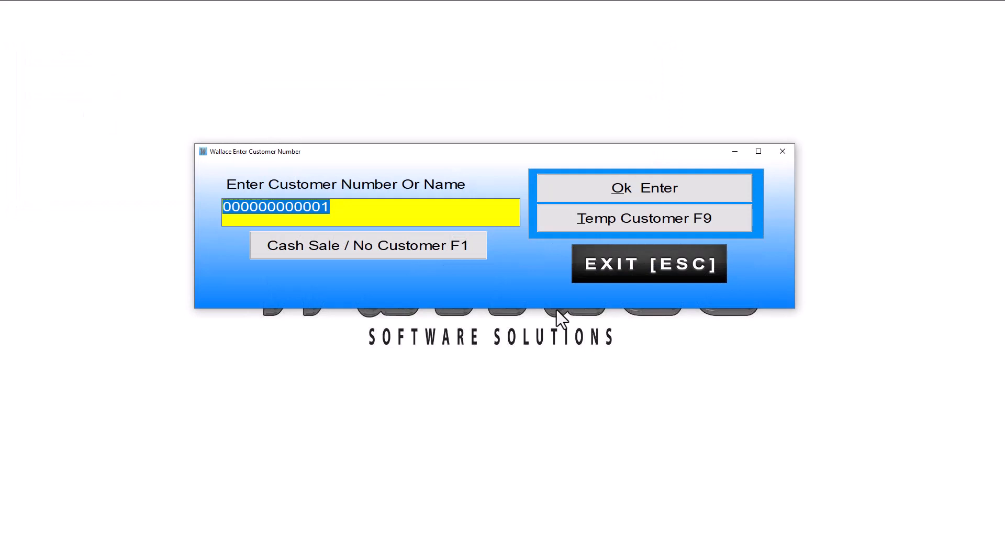
{"action": "type", "text": "24232342"}
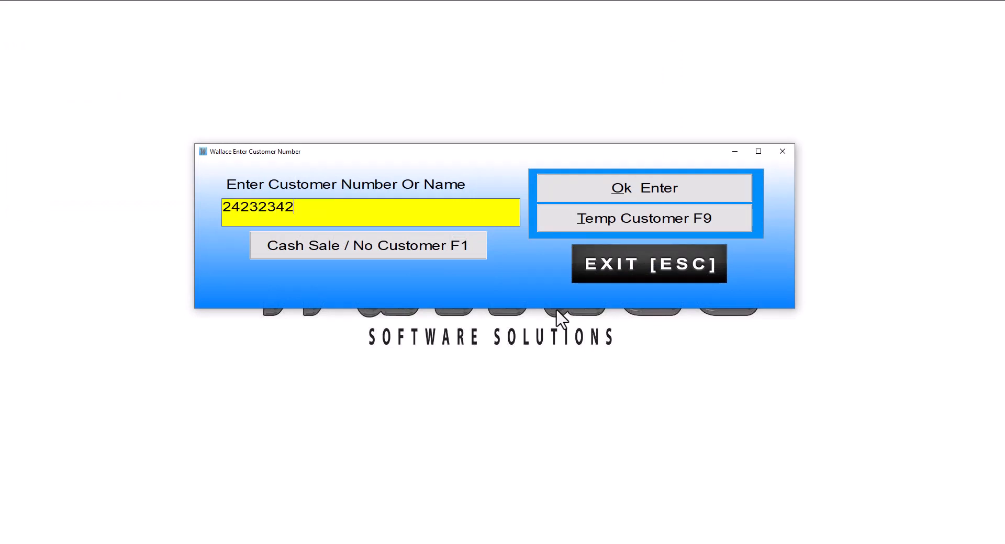
{"action": "key", "text": "Return"}
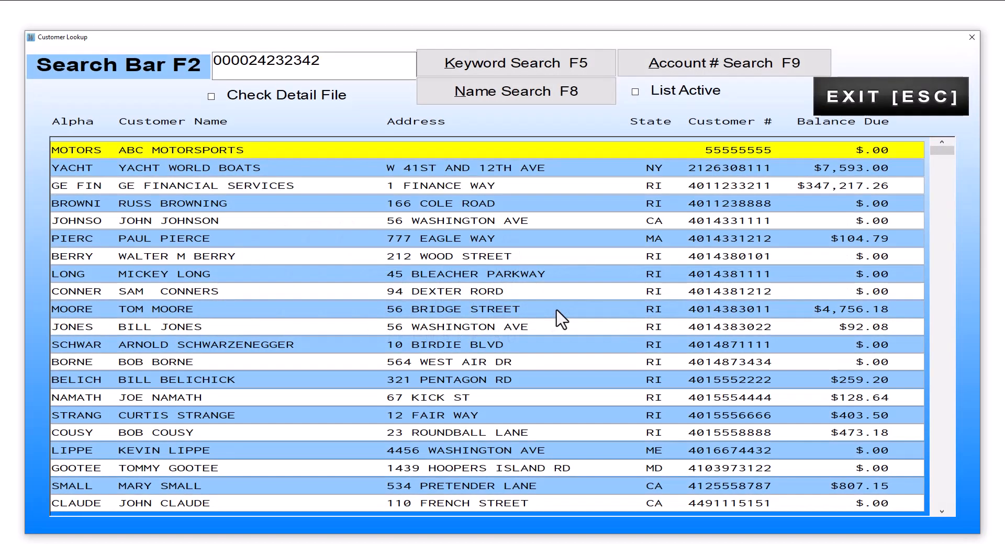
{"action": "key", "text": "Escape"}
{"action": "key", "text": "Return"}
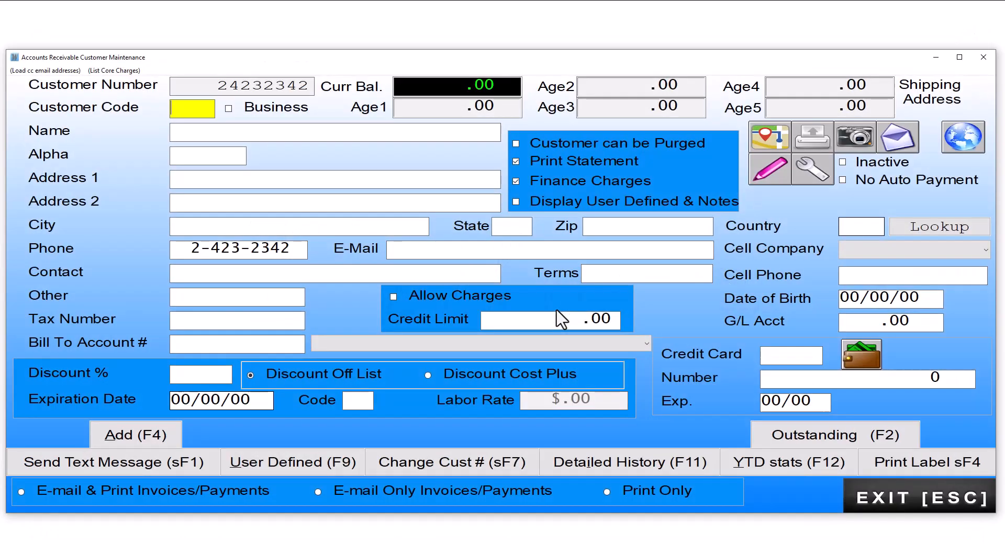
- Enter the name NEW CUST with alpha CUST, and fill in city and state from the customer's ZIP code
{"action": "key", "text": "Tab"}
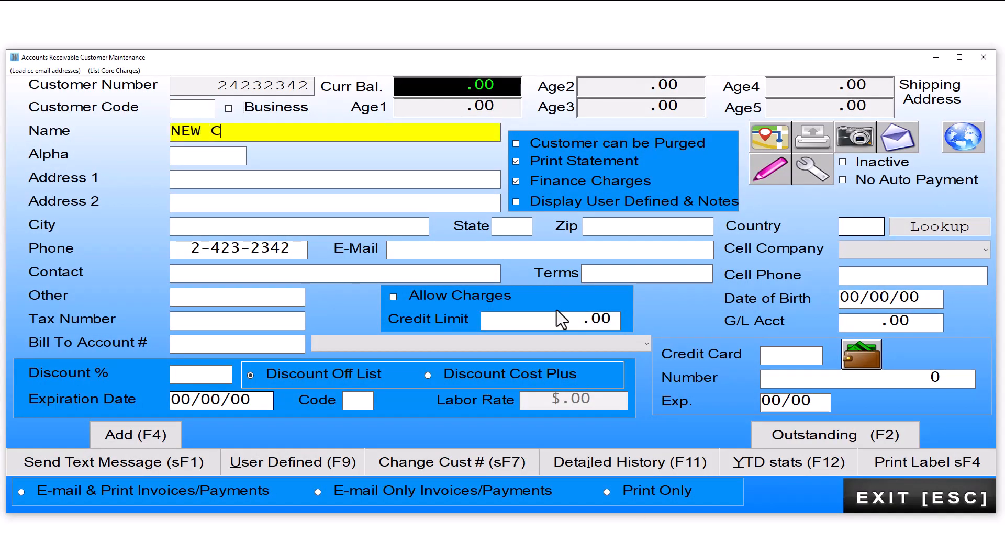
{"action": "key", "text": "Return"}
{"action": "key", "text": "Return"}
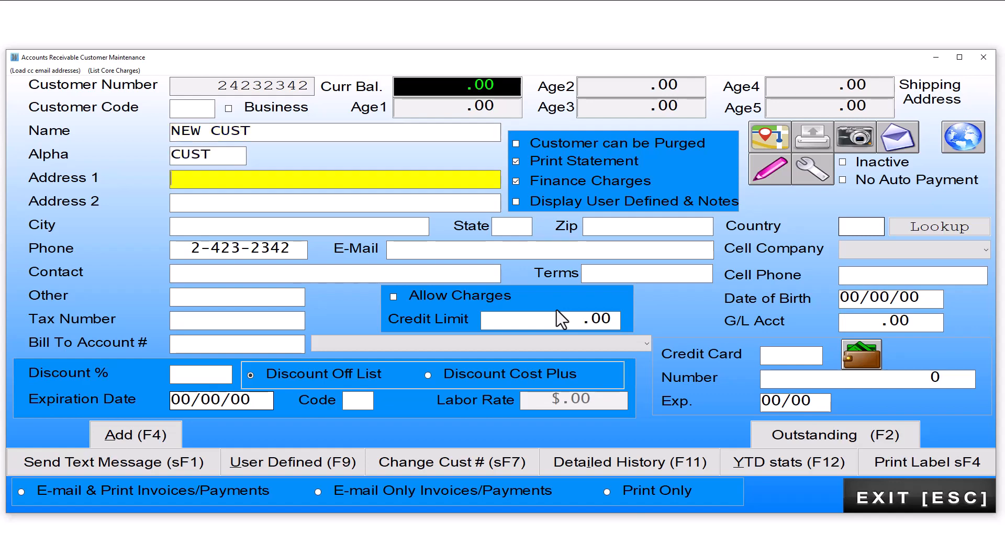
{"action": "key", "text": "Return"}
{"action": "key", "text": "Return"}
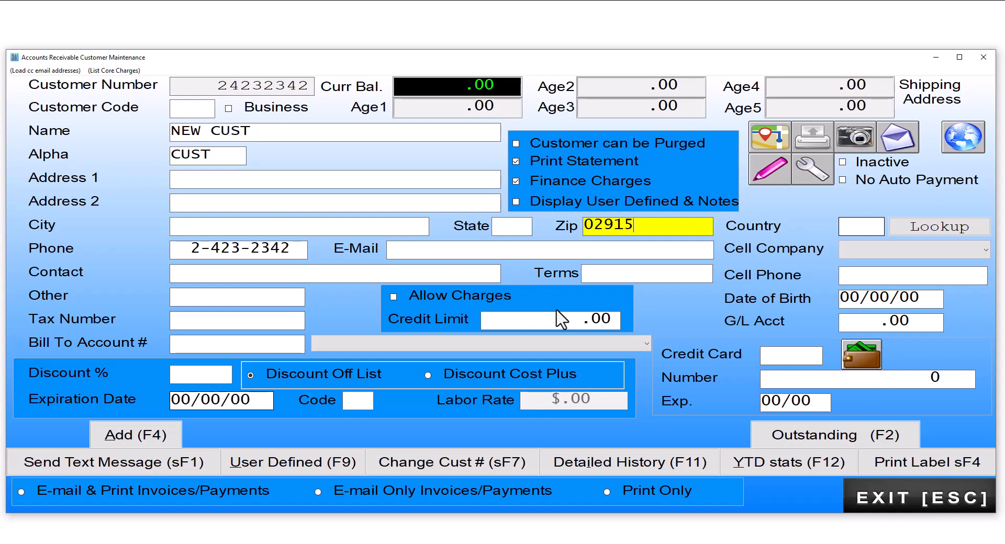
{"action": "key", "text": "Return"}
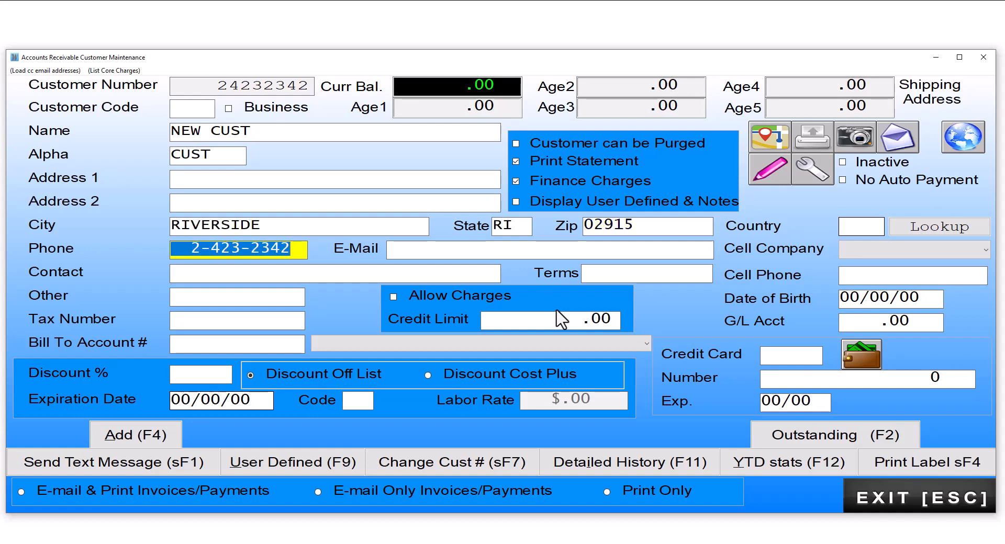
- Add the new customer with the e-mail and cell phone left blank, and return to the parts invoice
{"action": "left_click", "coordinate": [405, 254]}
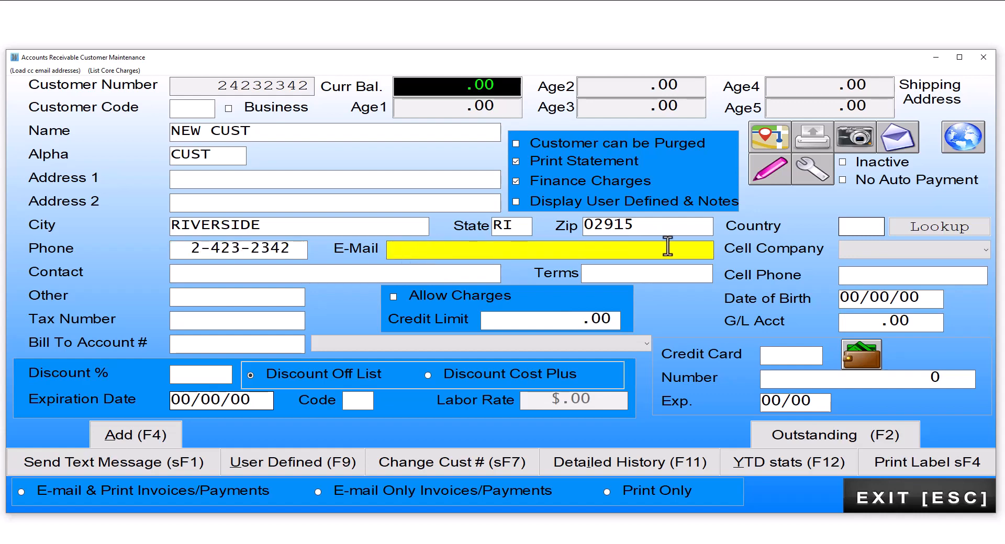
{"action": "left_click", "coordinate": [858, 275]}
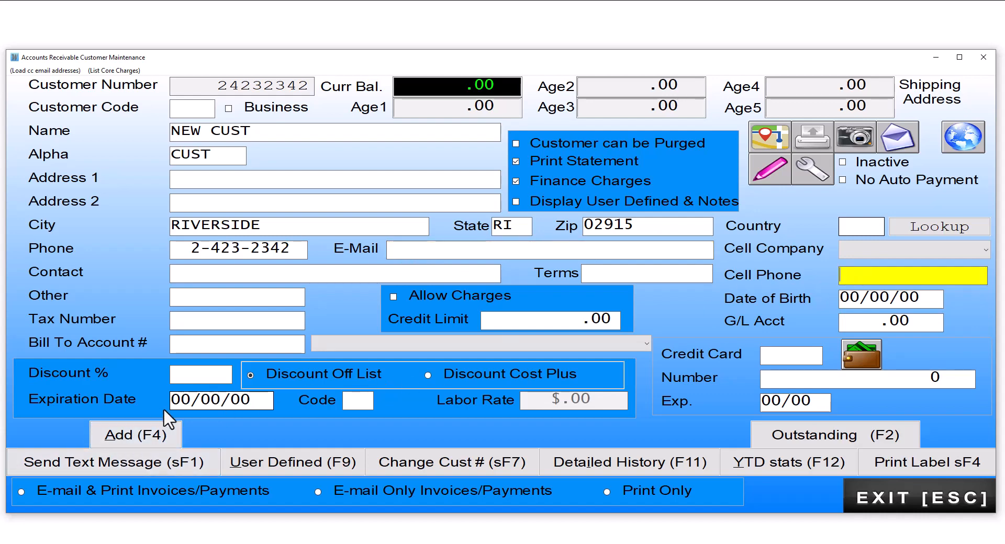
{"action": "left_click", "coordinate": [142, 436]}
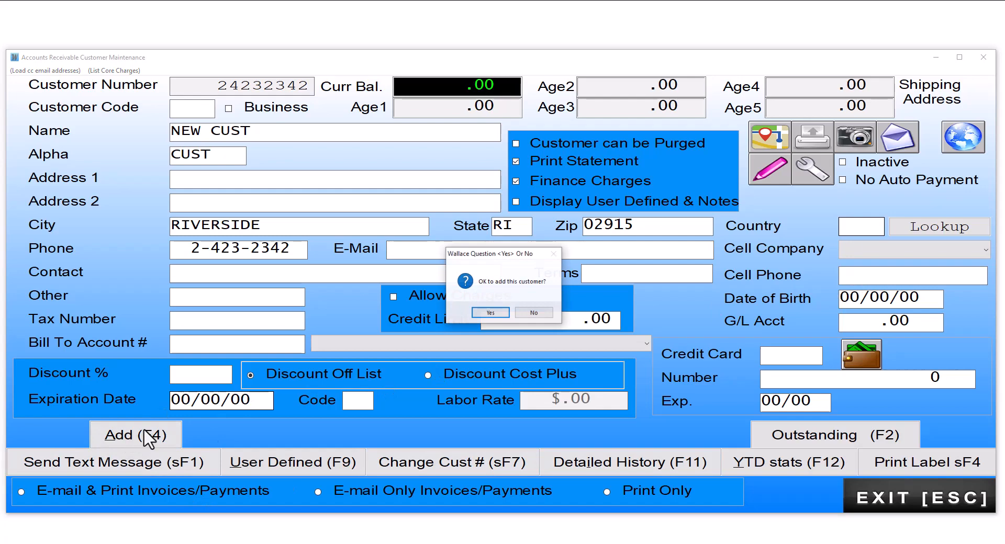
{"action": "left_click", "coordinate": [495, 311]}
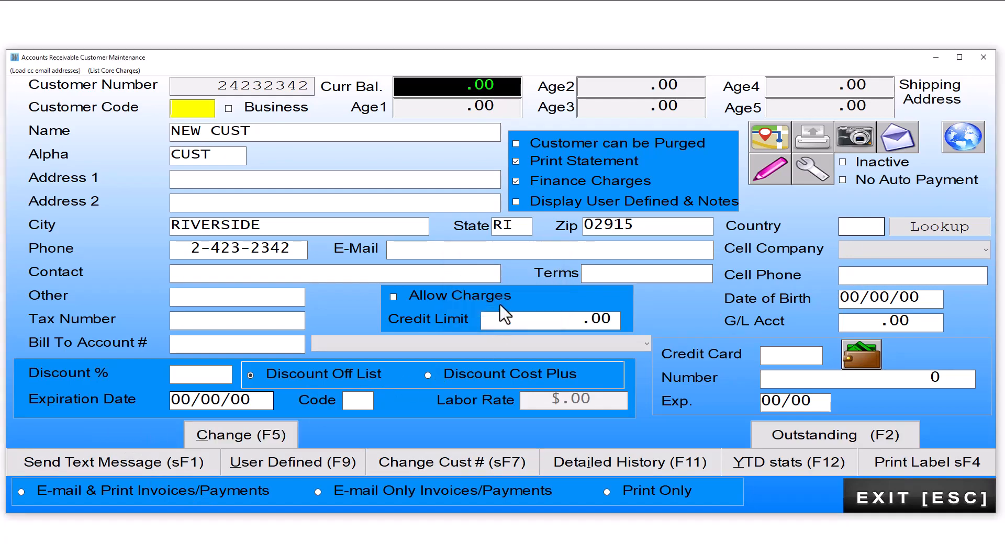
{"action": "left_click", "coordinate": [902, 485]}
{"action": "left_click", "coordinate": [647, 259]}
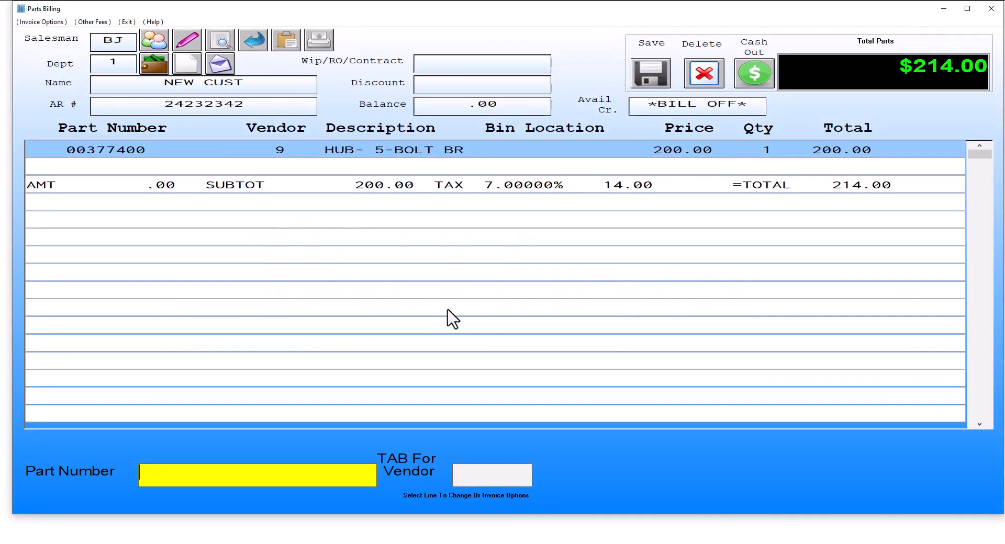
- Apply the promo code YOUSAVE to the HUB- 5-BOLT BR line of the new customer's invoice
{"action": "left_click", "coordinate": [404, 150]}
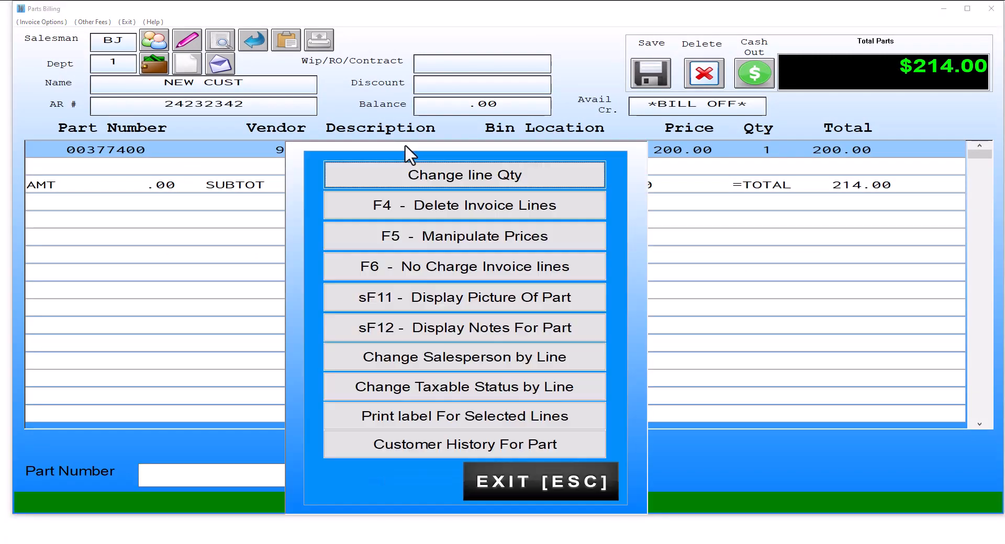
{"action": "left_click", "coordinate": [423, 238]}
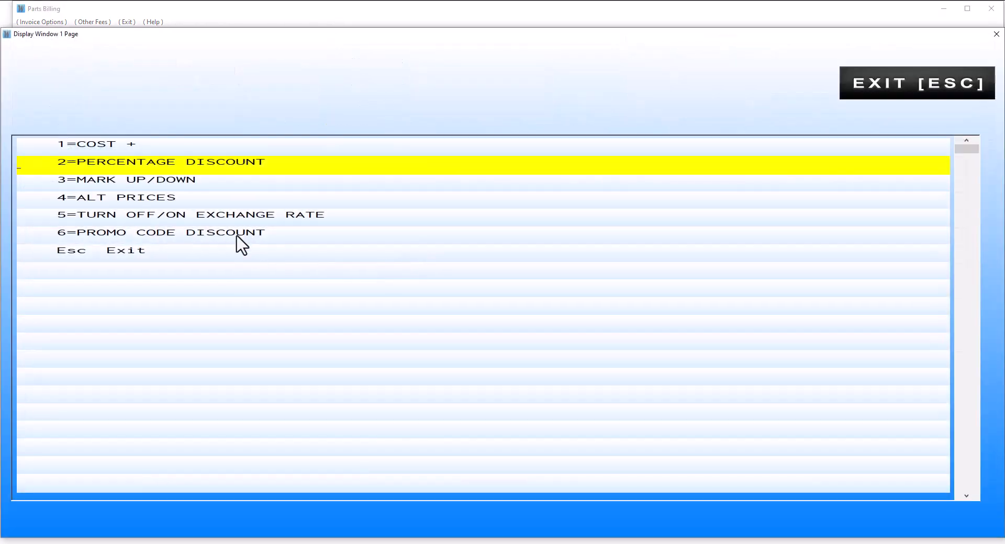
{"action": "left_click", "coordinate": [238, 232]}
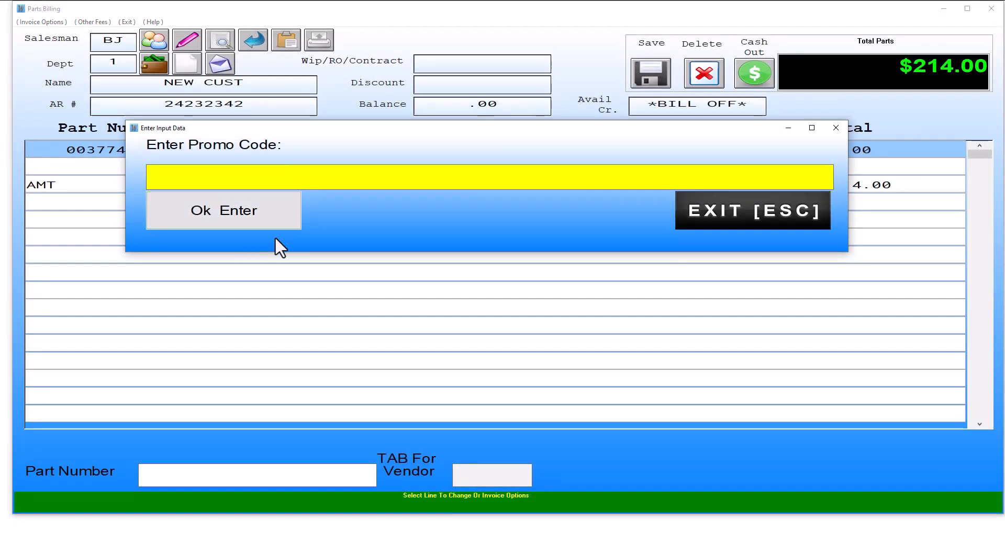
{"action": "right_click", "coordinate": [151, 179]}
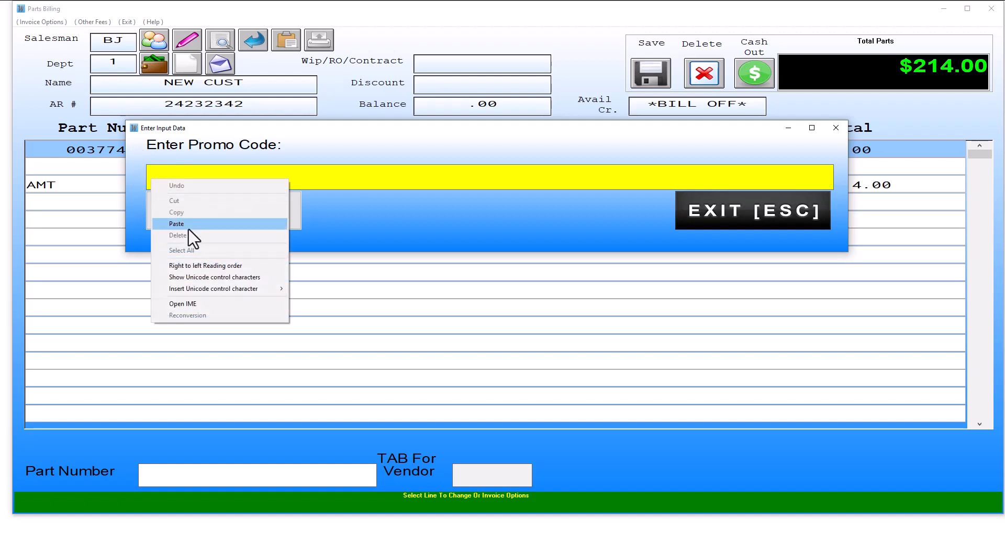
{"action": "left_click", "coordinate": [189, 226]}
{"action": "left_click", "coordinate": [192, 223]}
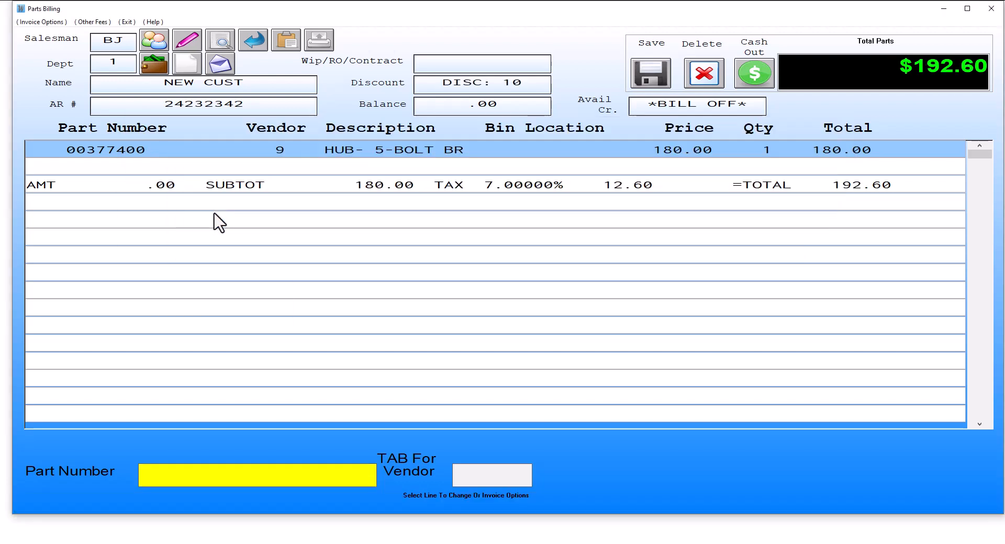
- Cash out the new customer's discounted invoice as a cash payment and exit without reprinting the receipt
{"action": "key", "text": "Return"}
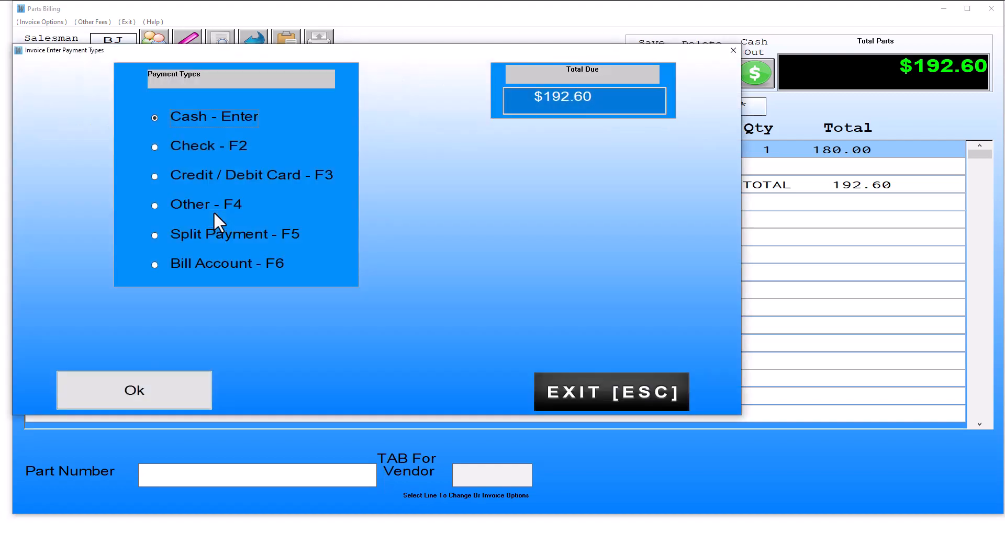
{"action": "key", "text": "Return"}
{"action": "key", "text": "Return"}
{"action": "key", "text": "Return"}
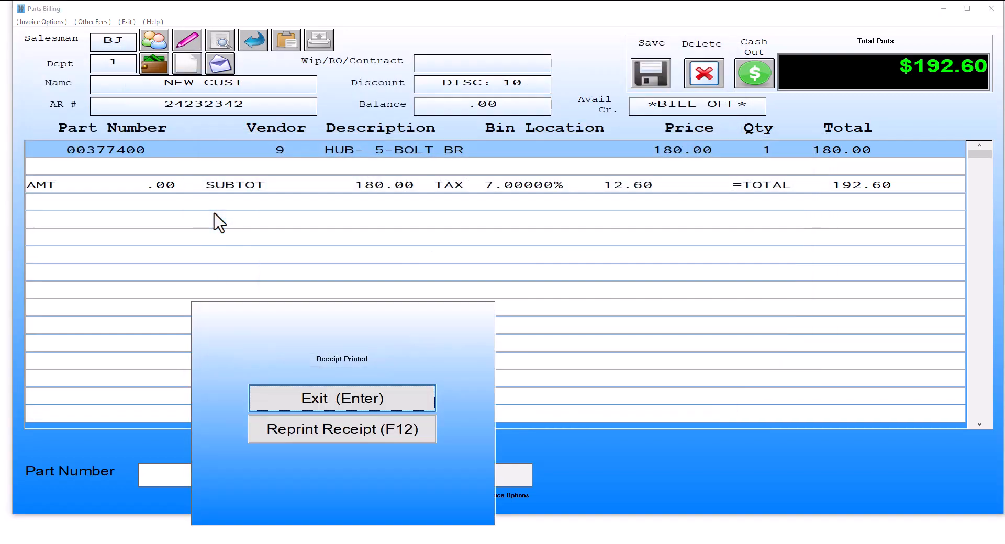
{"action": "key", "text": "Return"}
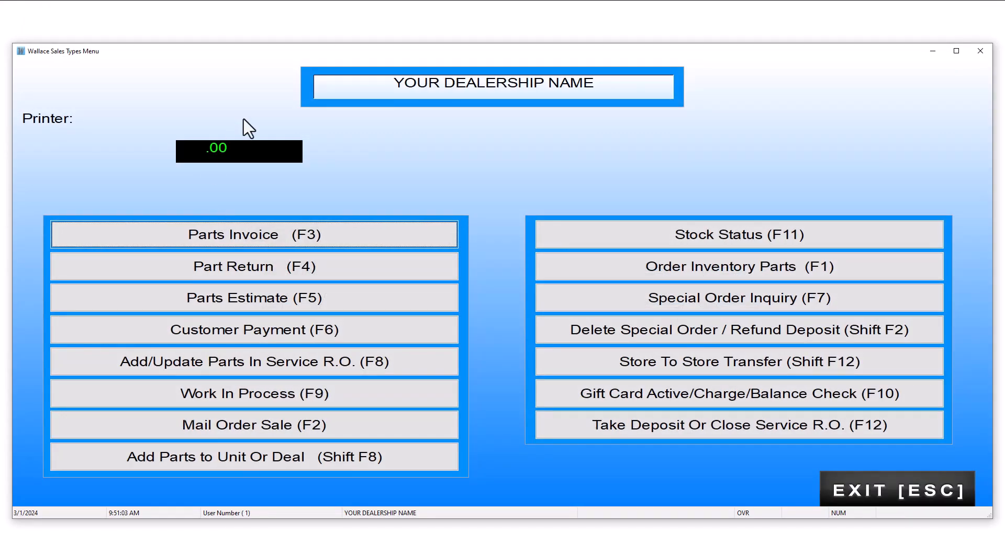
- Leave the sales and inventory area and open the promo report in Accounts Receivable
{"action": "key", "text": "Escape"}
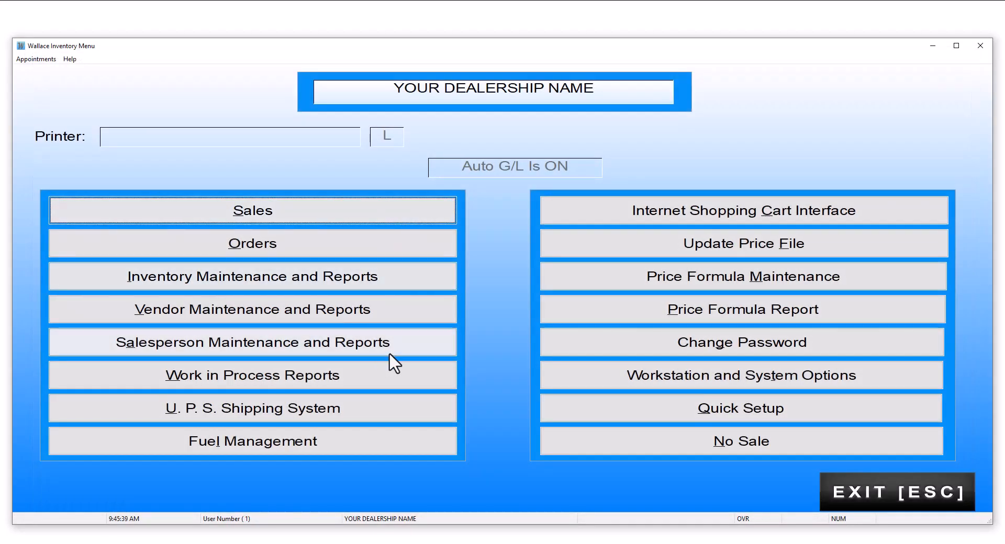
{"action": "left_click", "coordinate": [843, 494]}
{"action": "left_click", "coordinate": [238, 212]}
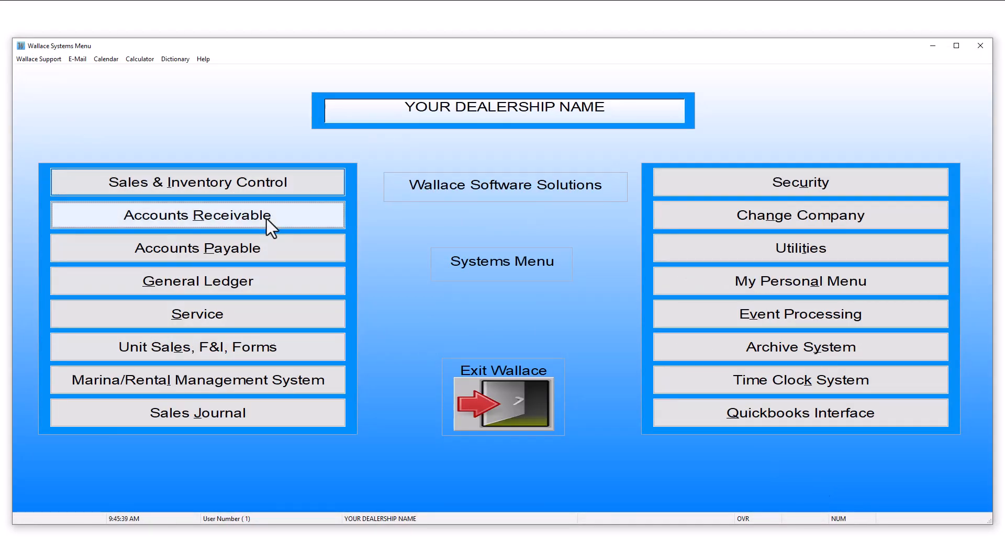
{"action": "left_click", "coordinate": [895, 432]}
{"action": "left_click", "coordinate": [707, 357]}
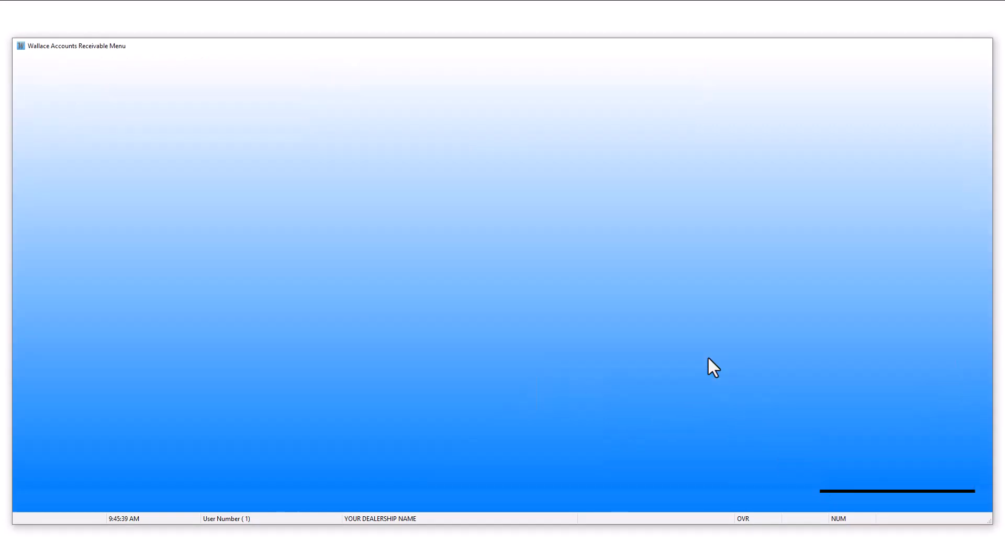
{"action": "left_click", "coordinate": [142, 163]}
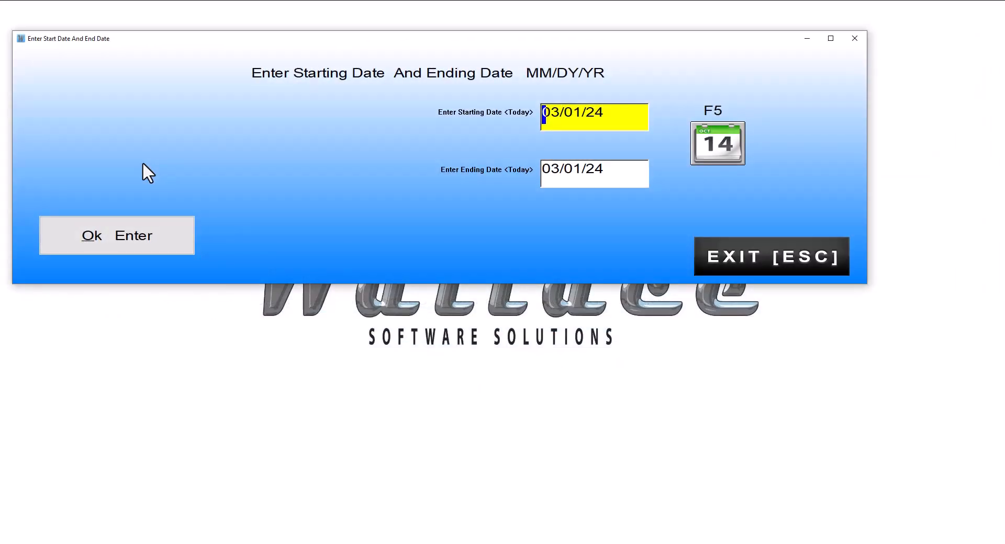
- Run the promo report from 03/01/24 to 03/01/24 sorted by Promo Code, and cancel printing from its preview
{"action": "left_click", "coordinate": [149, 238]}
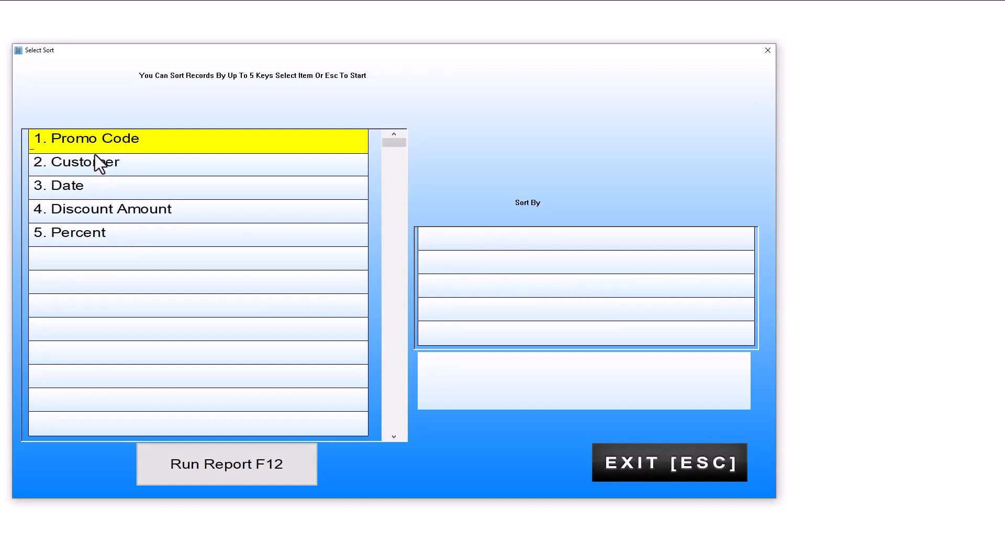
{"action": "left_click", "coordinate": [116, 150]}
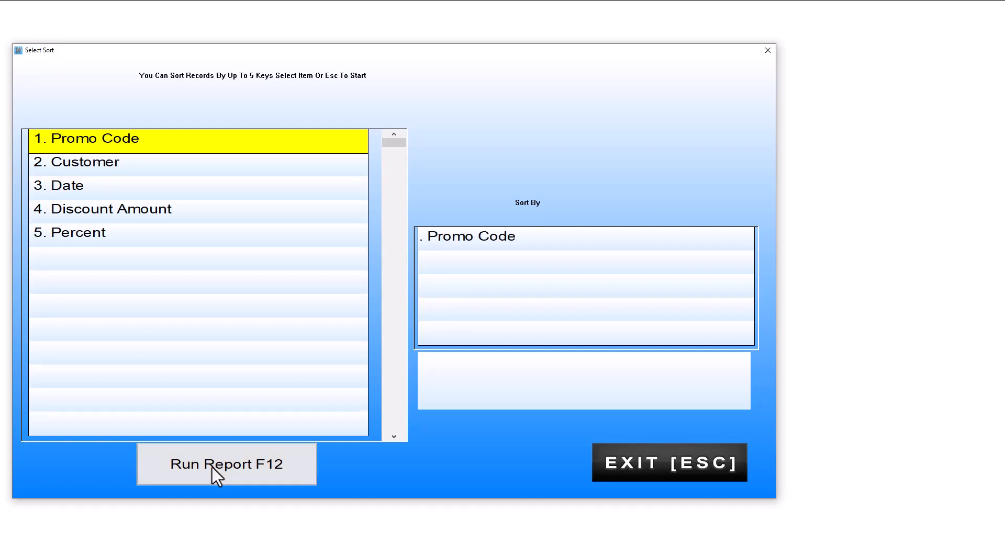
{"action": "left_click", "coordinate": [258, 466]}
{"action": "left_click", "coordinate": [269, 148]}
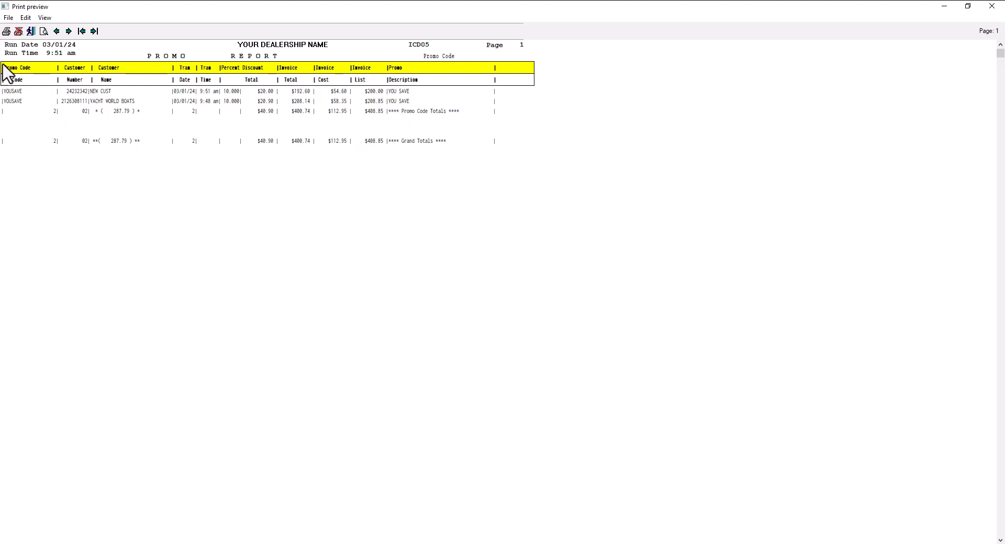
{"action": "left_click", "coordinate": [19, 32]}
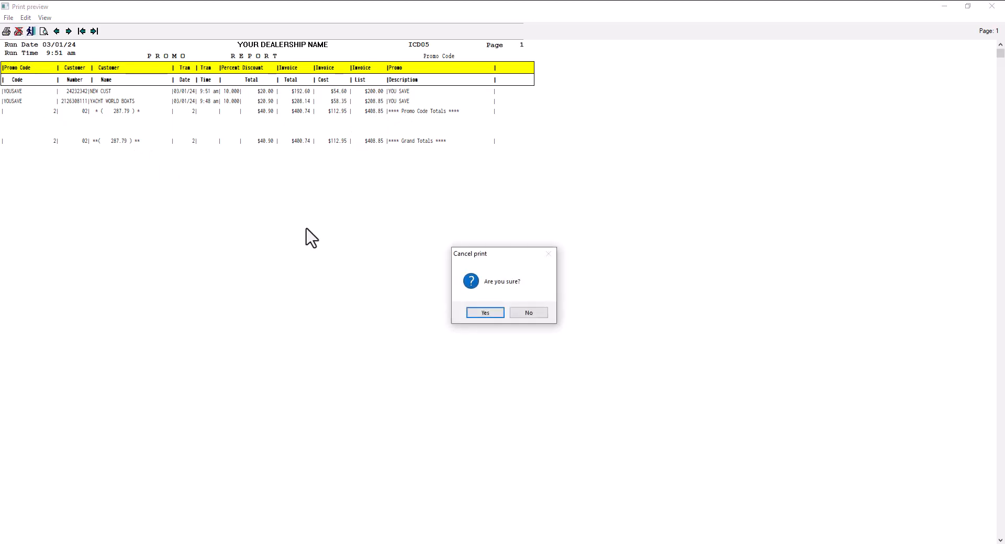